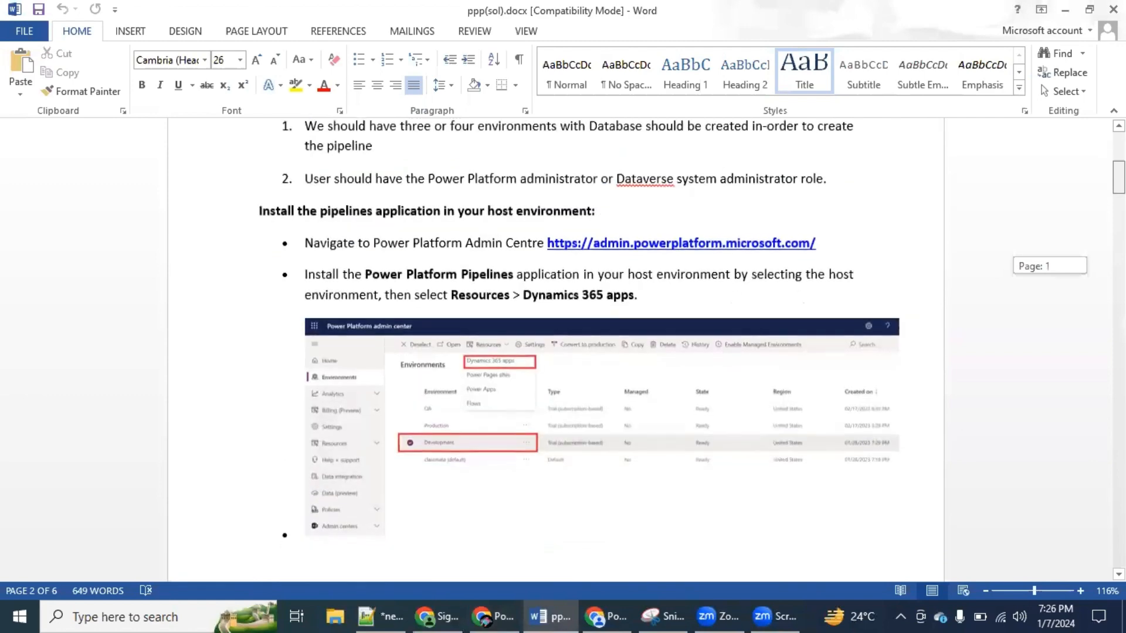
scroll(556, 352, down, 1)
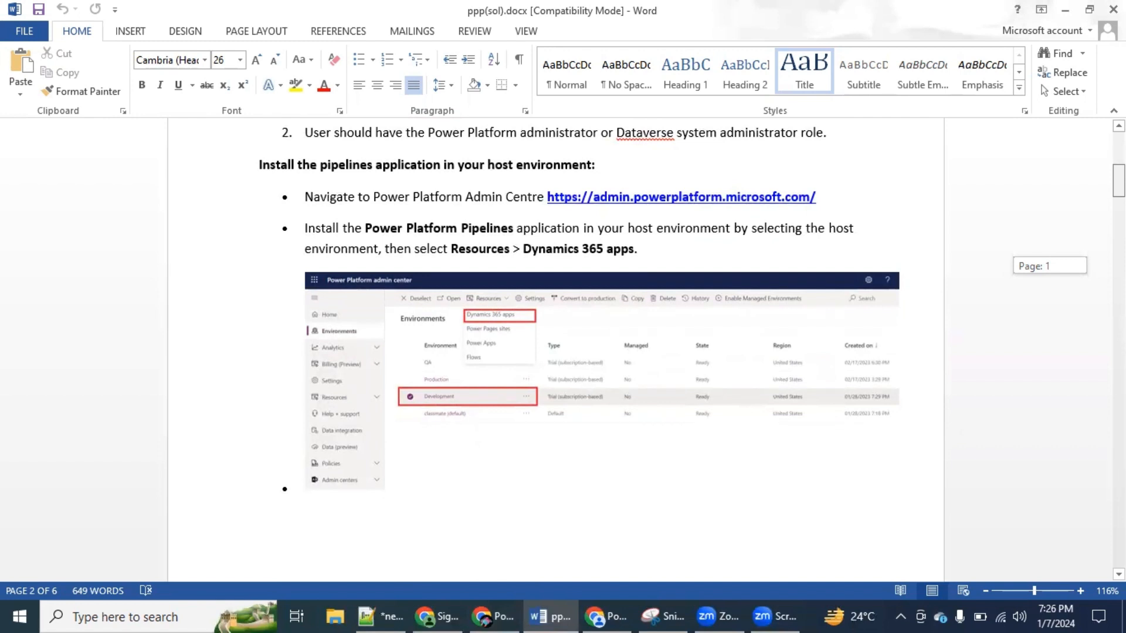
Read through the guide's instructions for installing the Power Platform Pipelines application in the host environment
scroll(555, 352, down, 3)
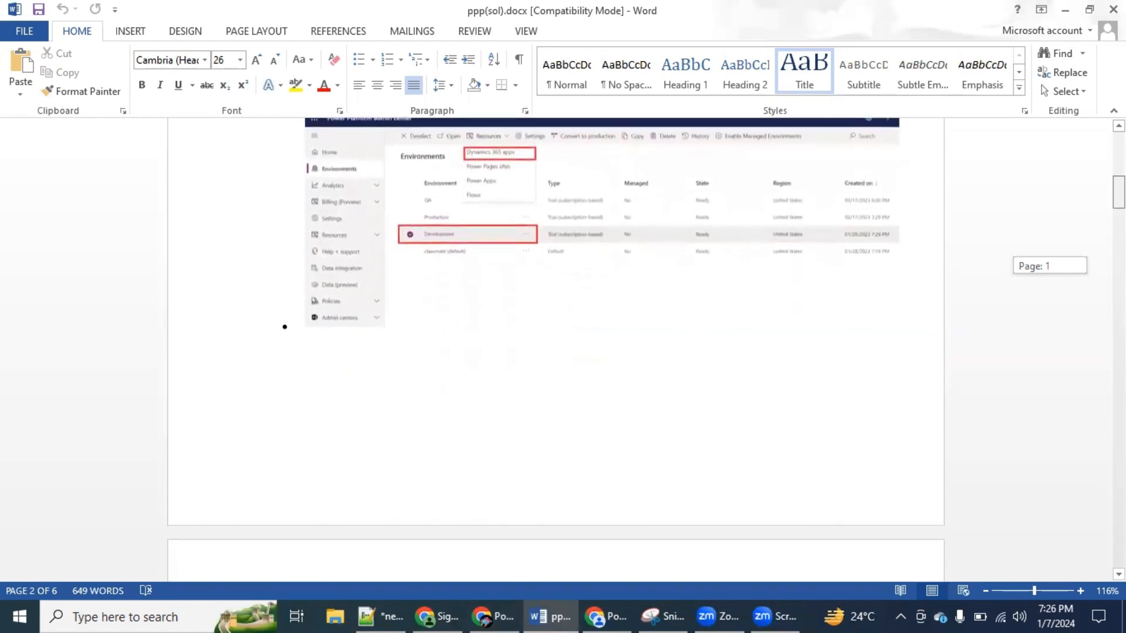
scroll(556, 352, down, 2)
scroll(555, 352, down, 6)
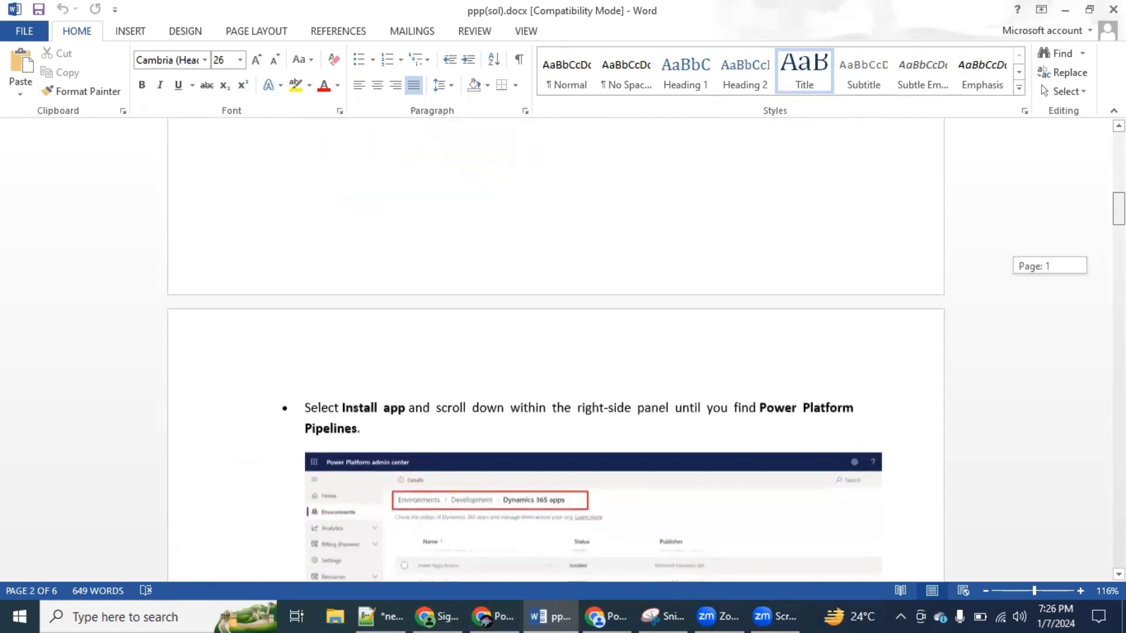
scroll(555, 352, down, 1)
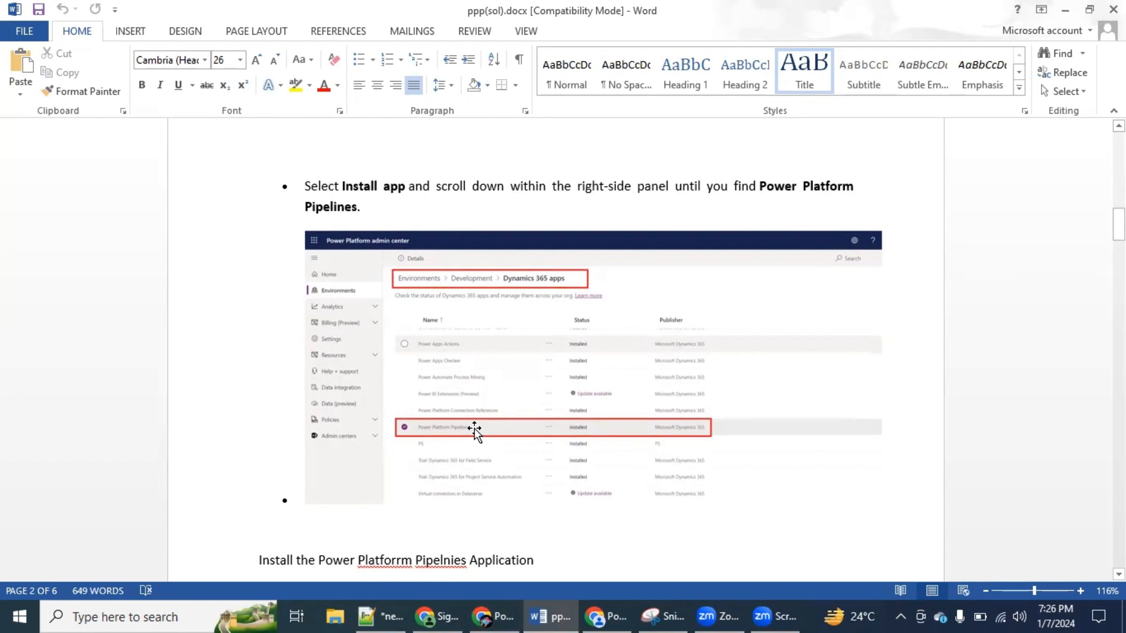
Switch to the Power Platform admin center, open the Dynamics 365 apps resources and search them for "pip"
key(alt+Tab)
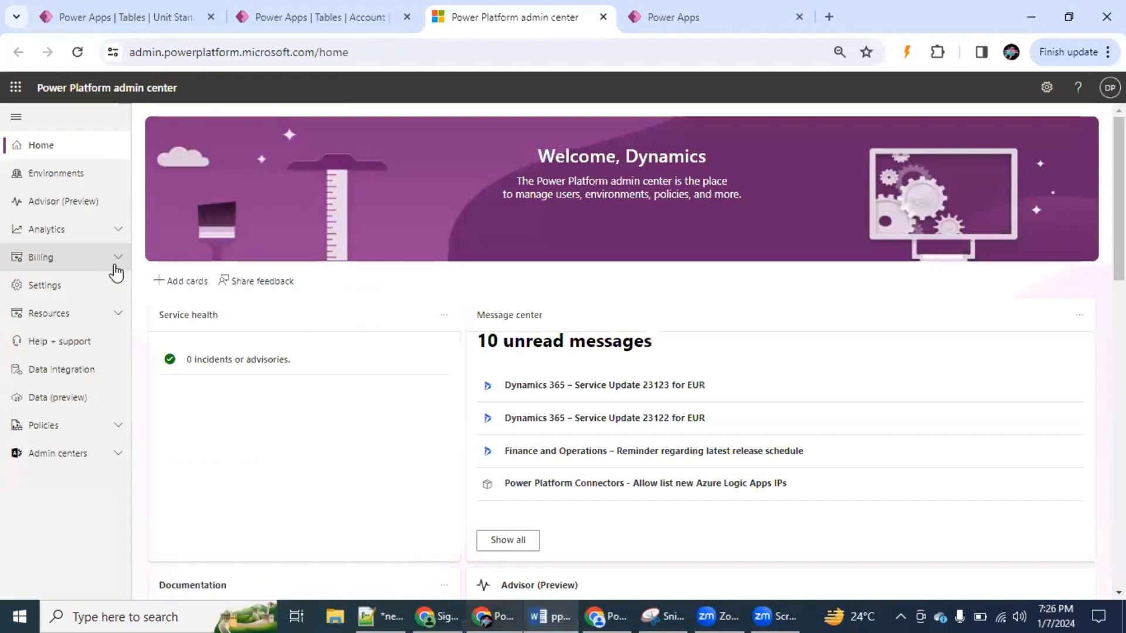
click(113, 312)
click(112, 376)
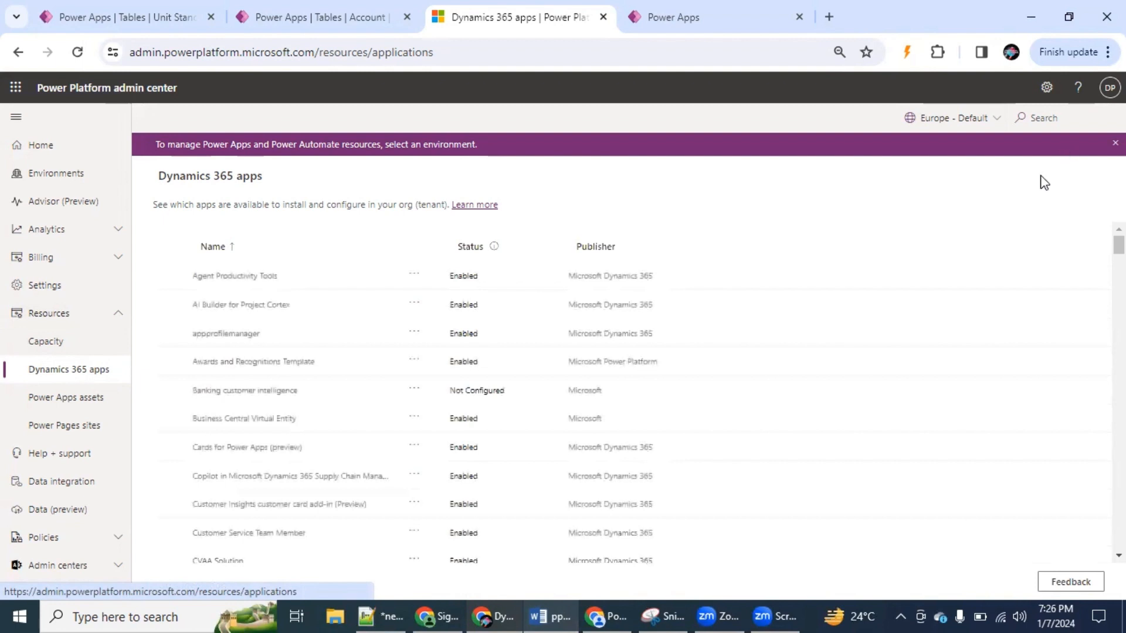
click(1058, 123)
text(pip)
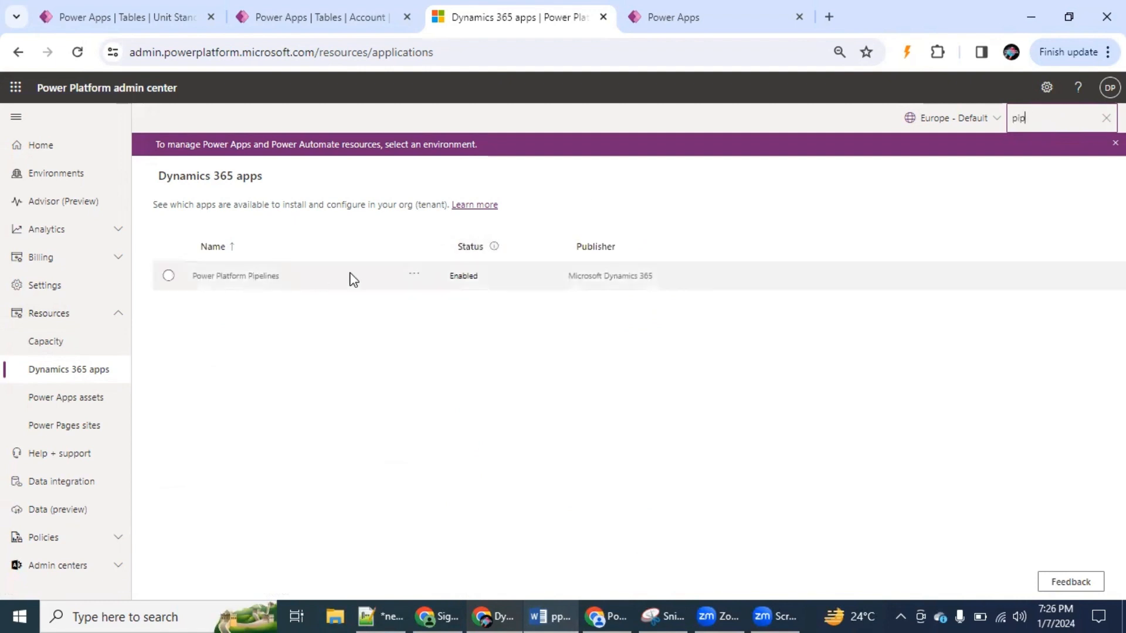
Install Power Platform Pipelines in the PSETA CRM UAT environment, agreeing to the terms of service
click(414, 276)
click(457, 292)
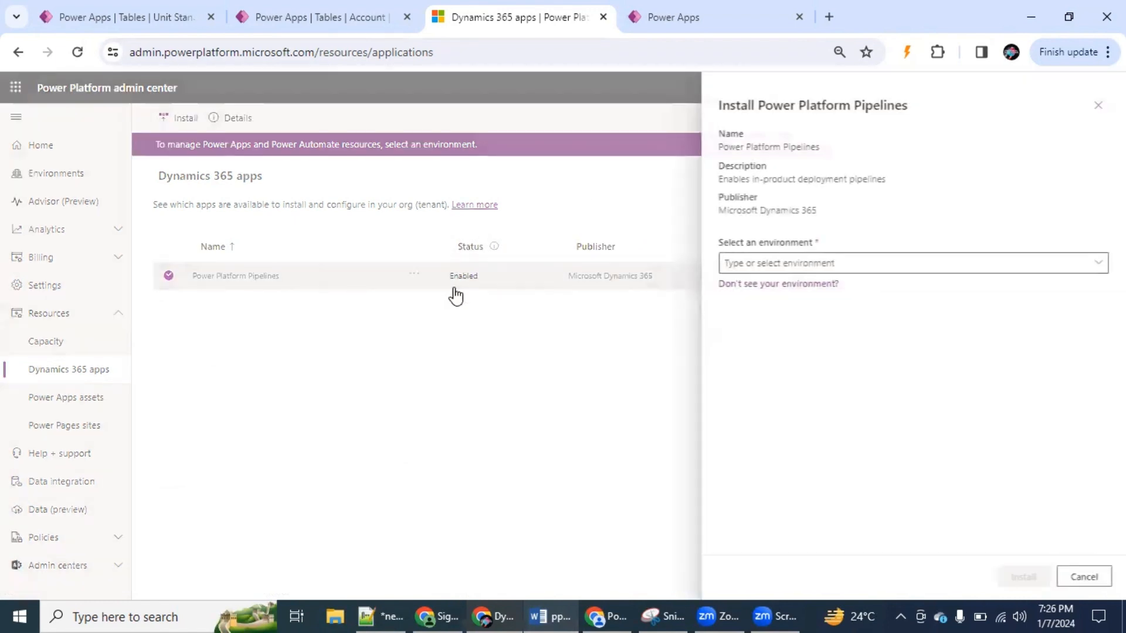
click(1089, 272)
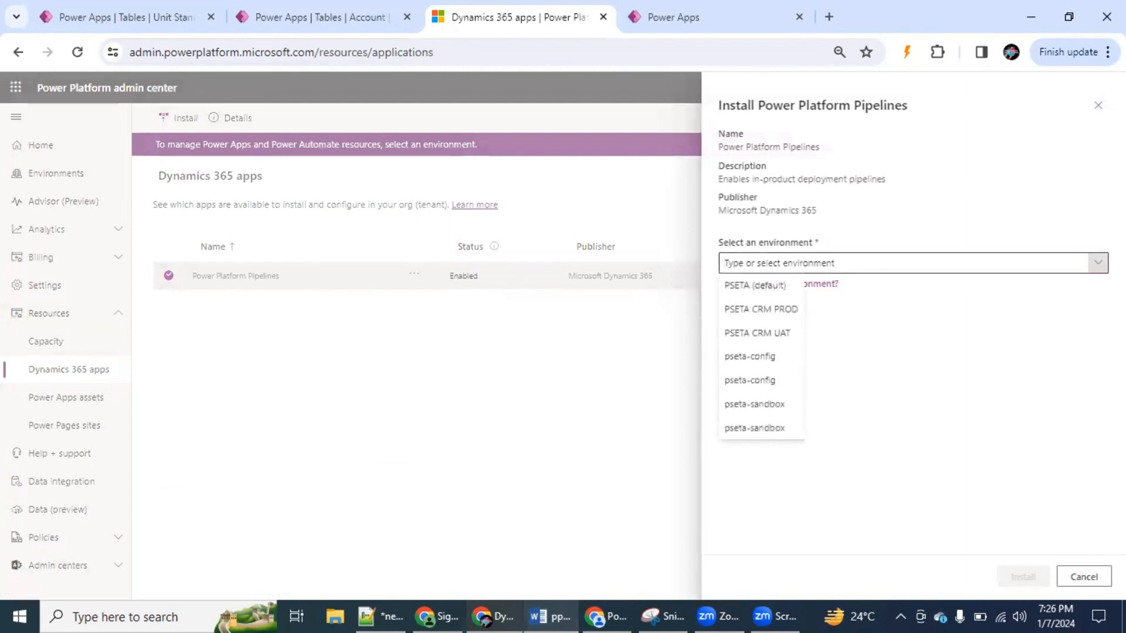
click(784, 334)
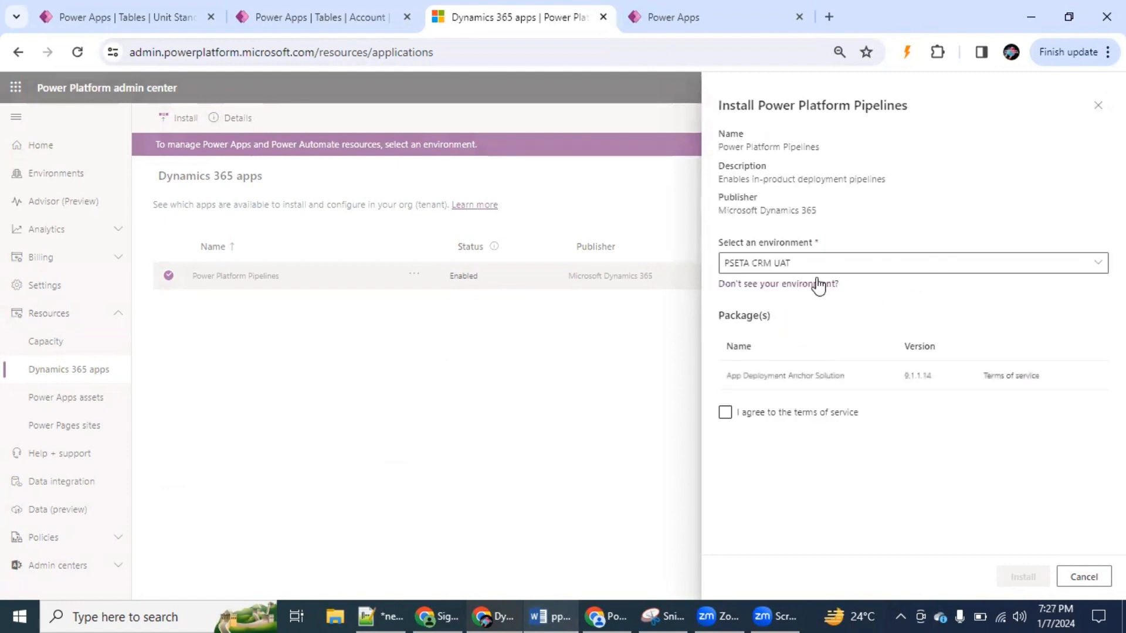
click(731, 414)
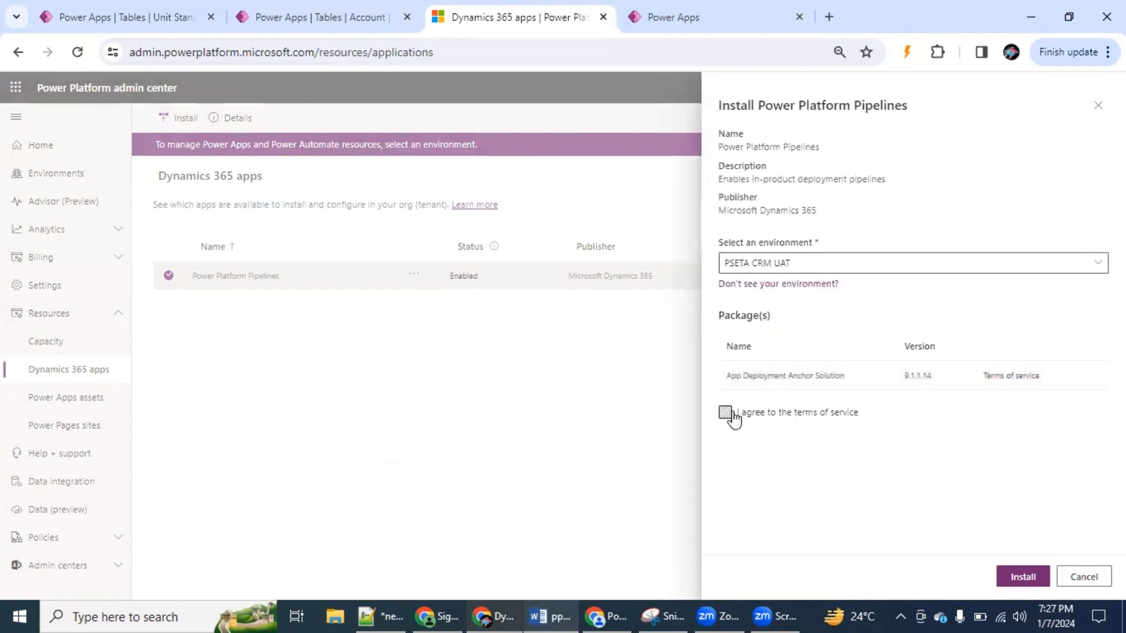
click(1023, 577)
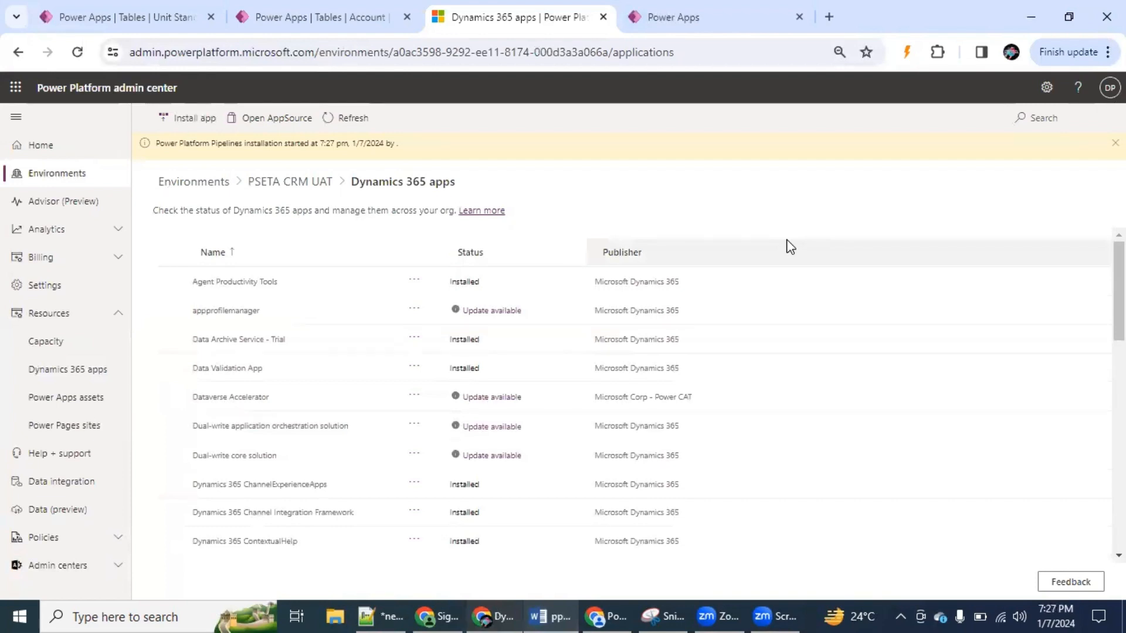
Return to the Word guide and read the section on the Deployment Pipeline Configuration app
click(549, 616)
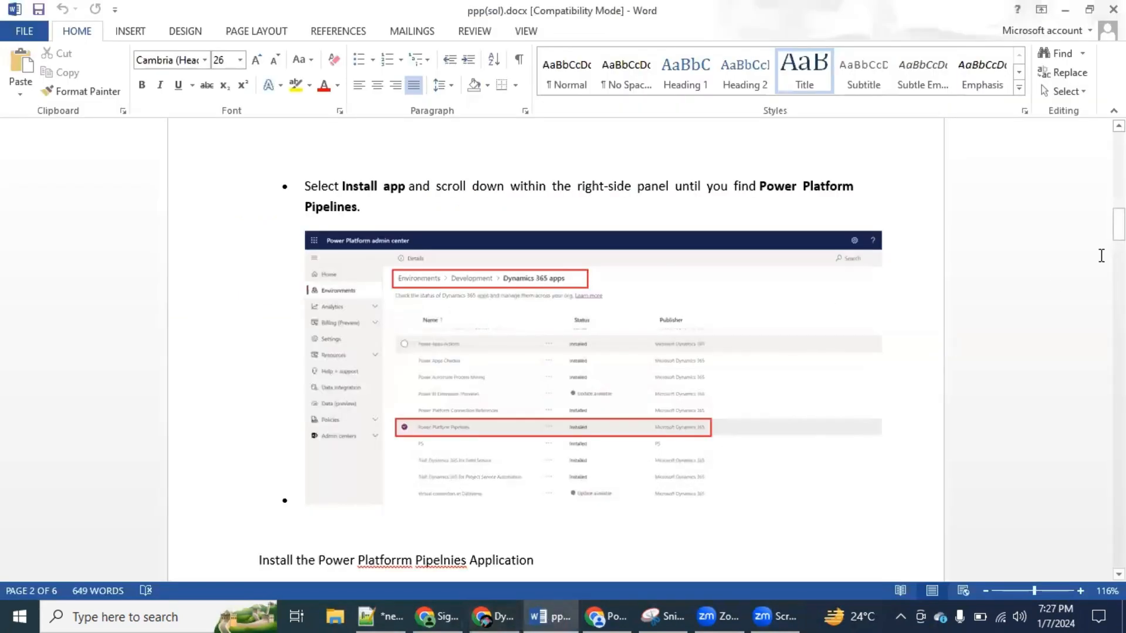
drag(1119, 225, 1119, 253)
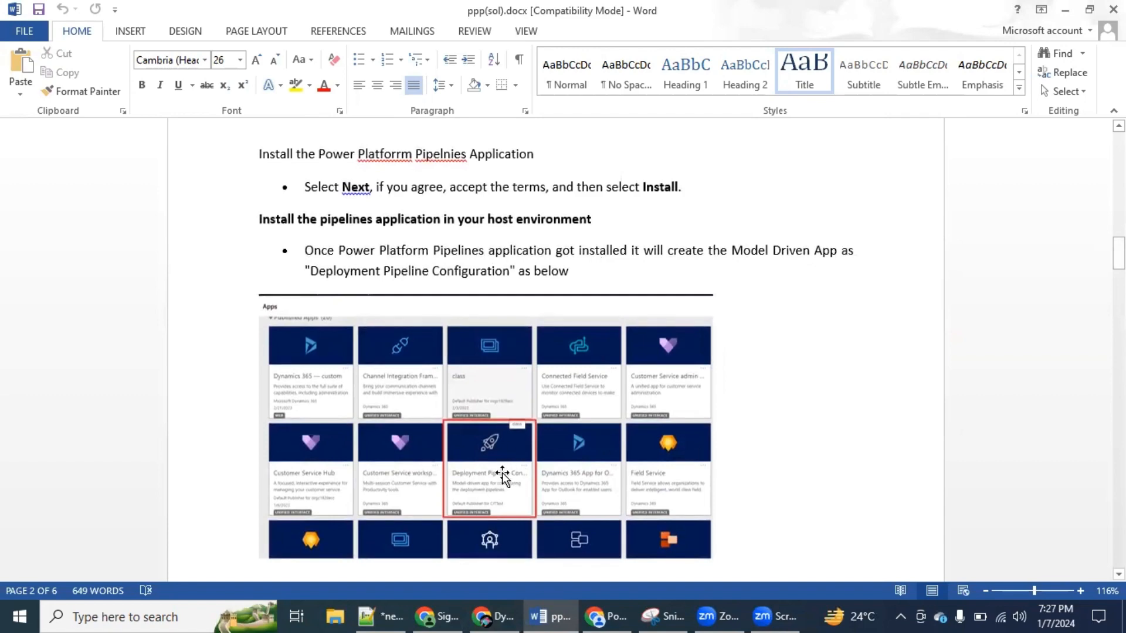
Switch to Power Apps in the browser, open the Apps page for PSETA CRM UAT and close the Settings pane
key(alt+Tab)
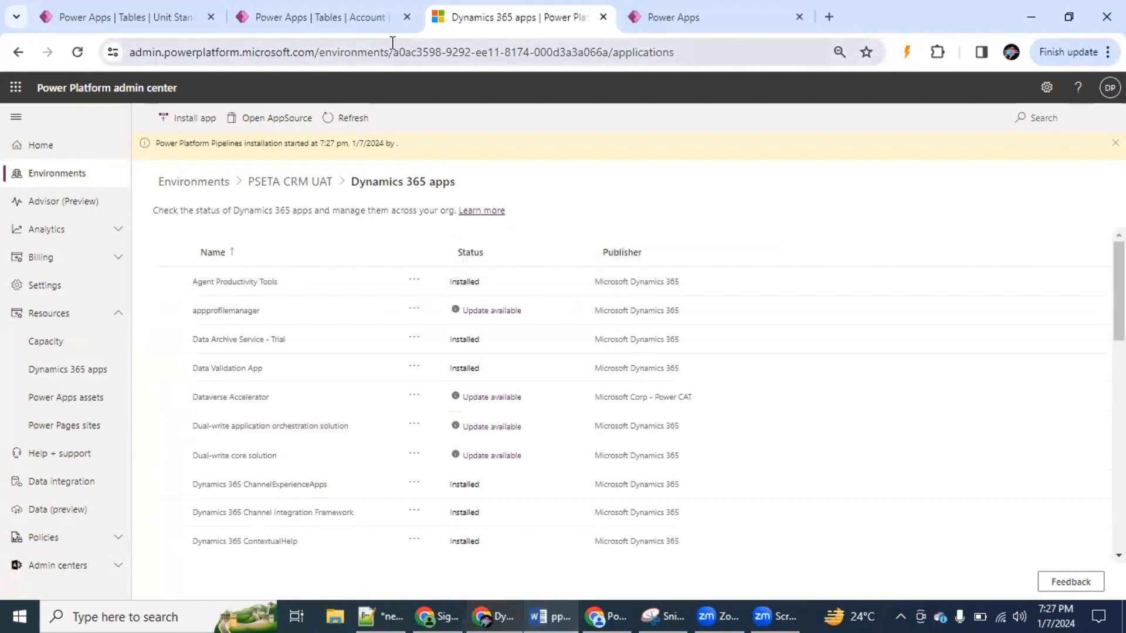
click(347, 13)
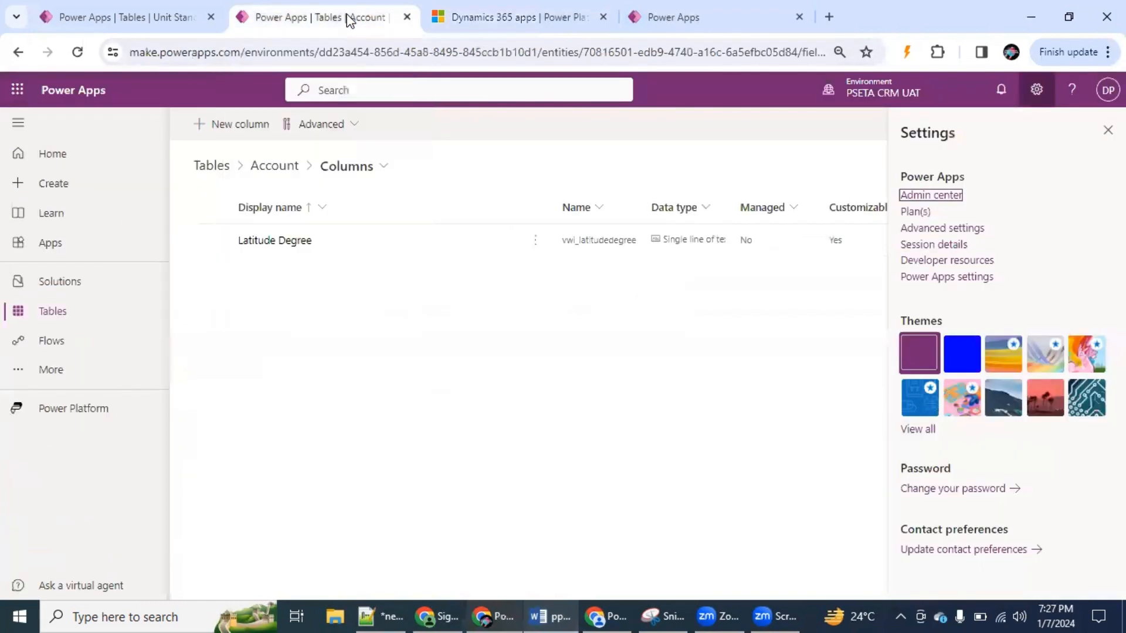
click(101, 241)
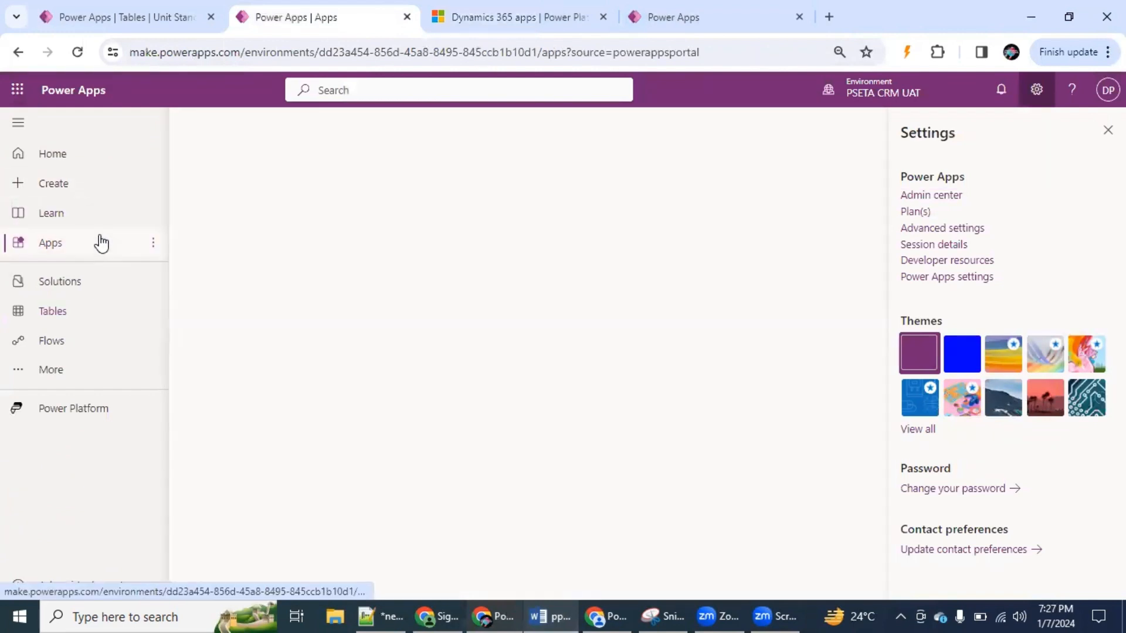
click(1103, 131)
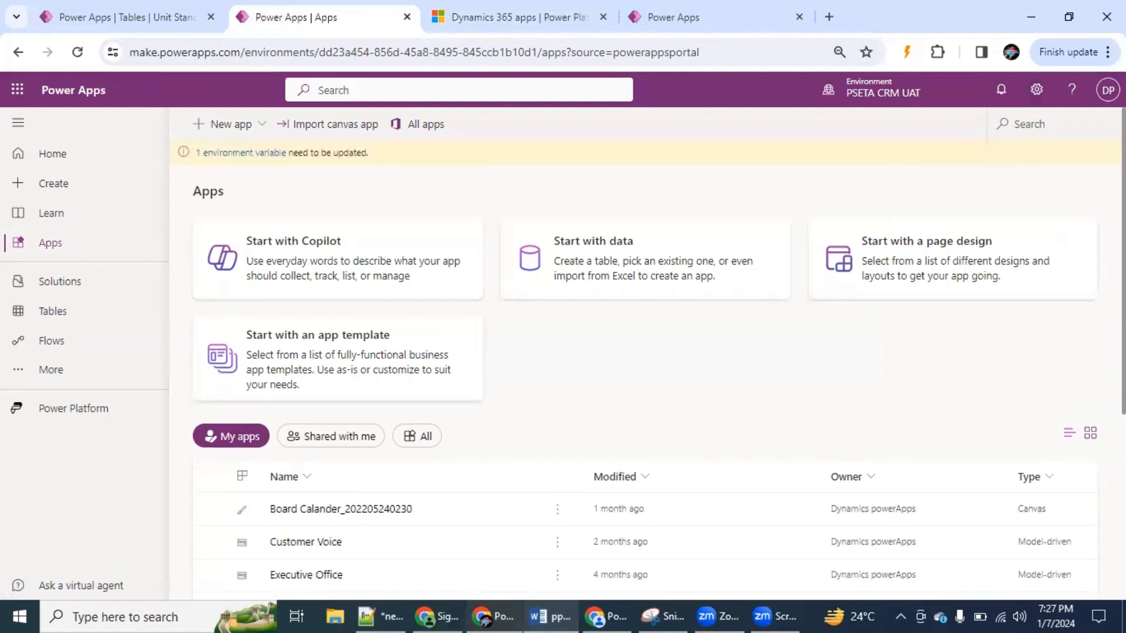
Show all apps in the environment and launch the Sales Hub app
scroll(657, 363, down, 5)
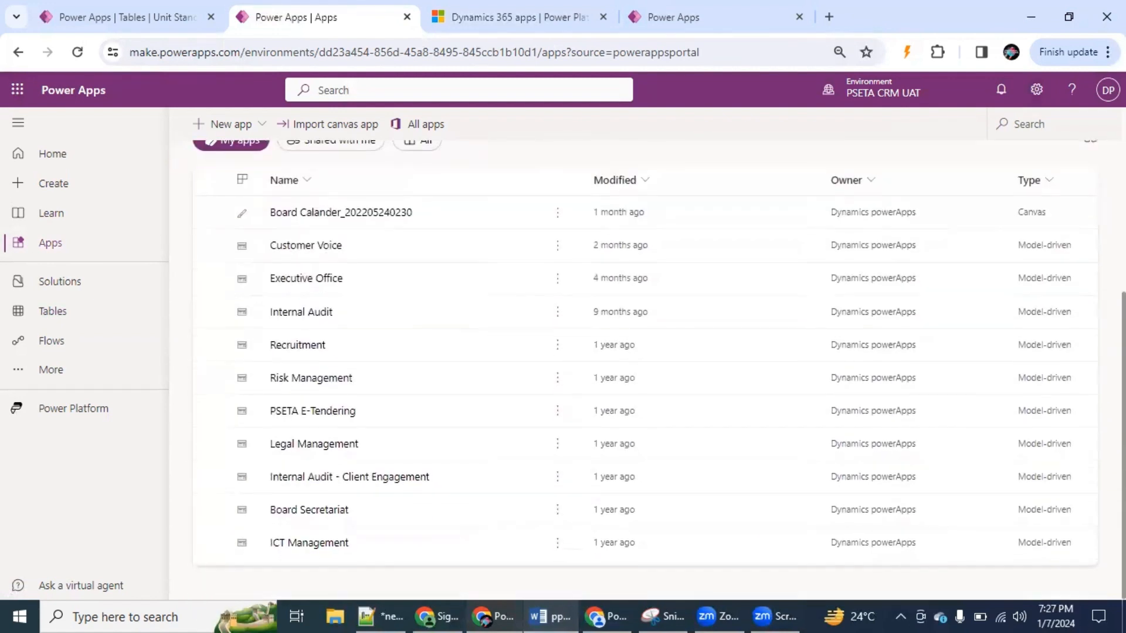
scroll(408, 210, up, 2)
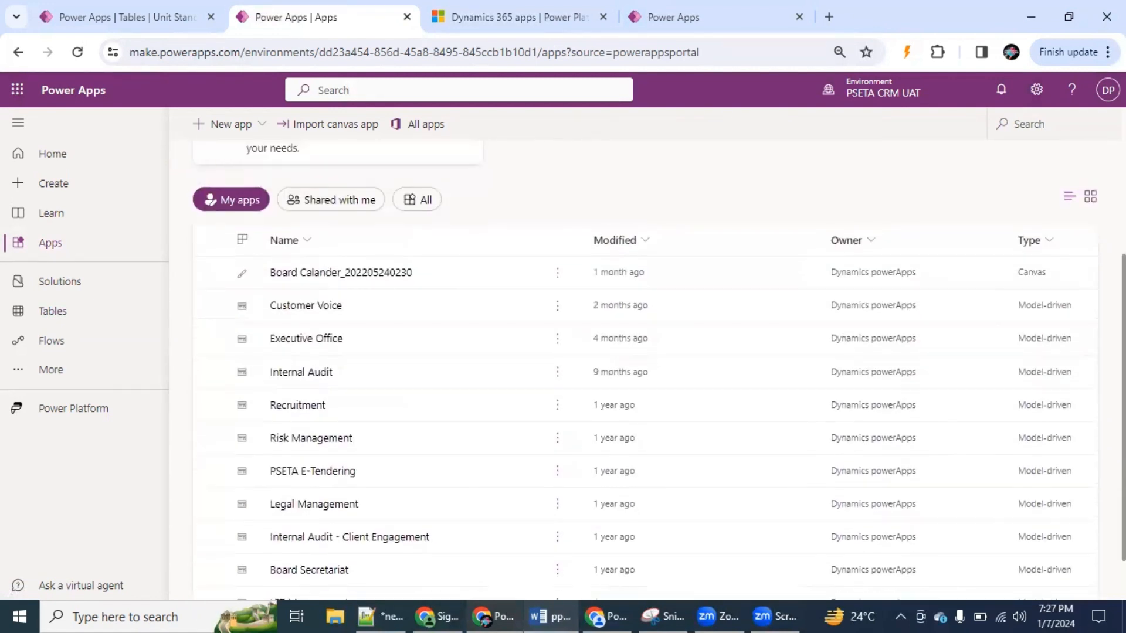
click(407, 210)
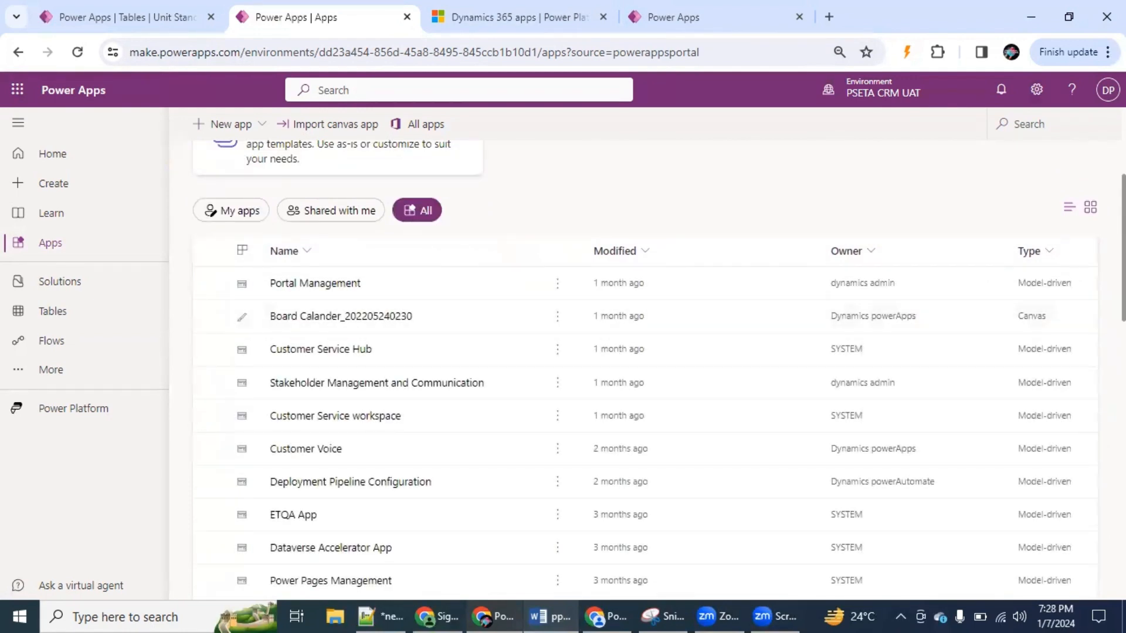
scroll(756, 428, down, 8)
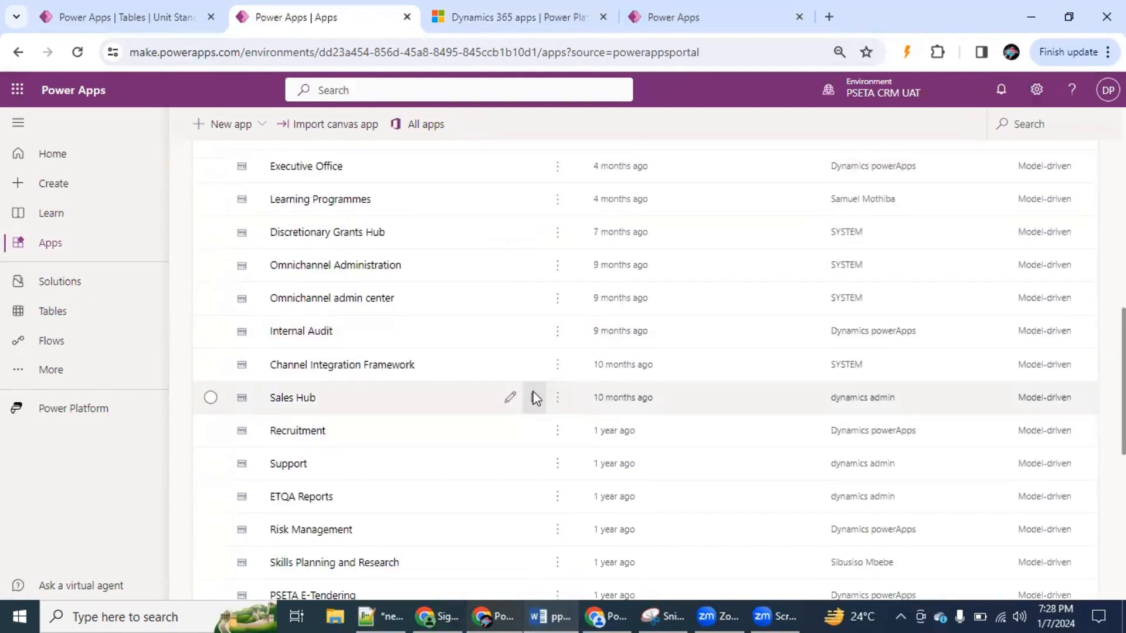
click(534, 397)
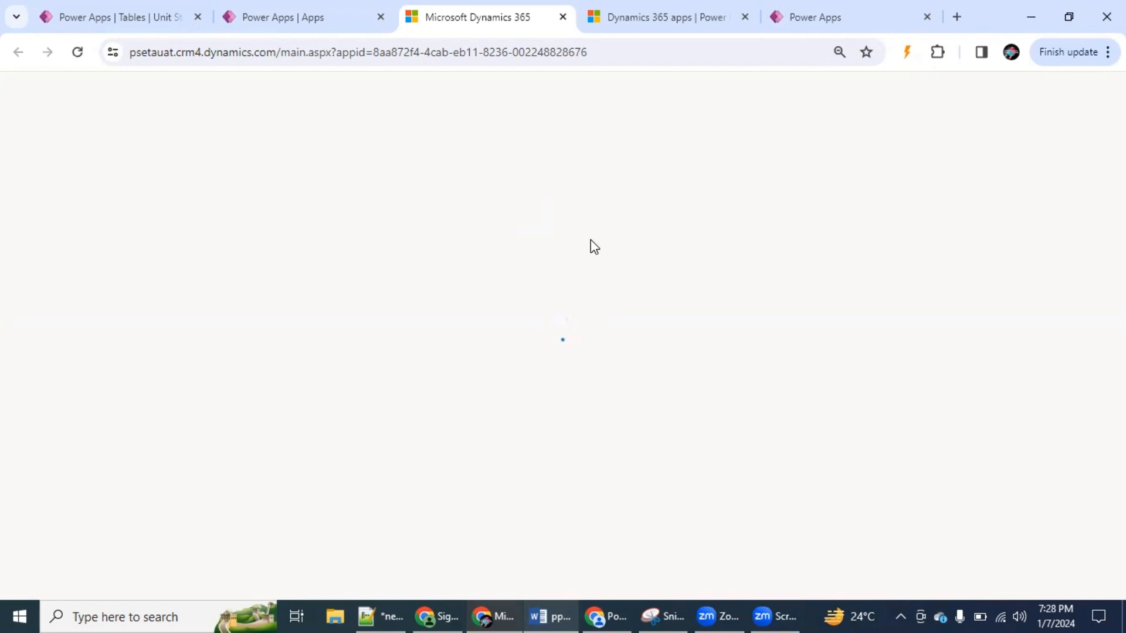
Go back to the PSETA CRM UAT Dynamics 365 apps list and search for "pip" to check the installation status
click(815, 16)
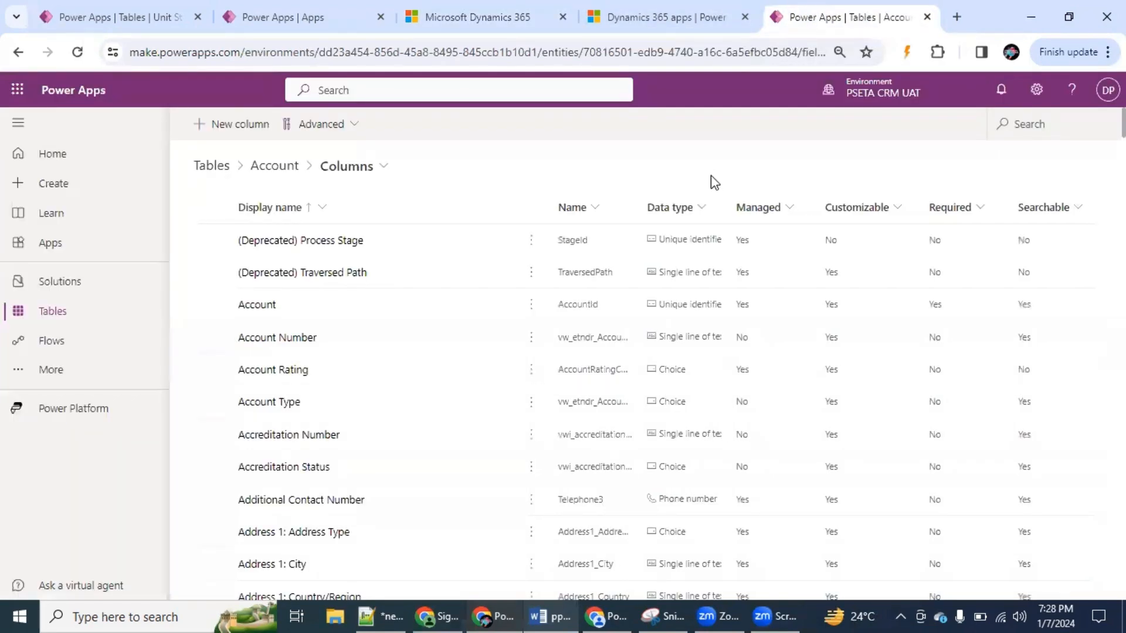
click(652, 17)
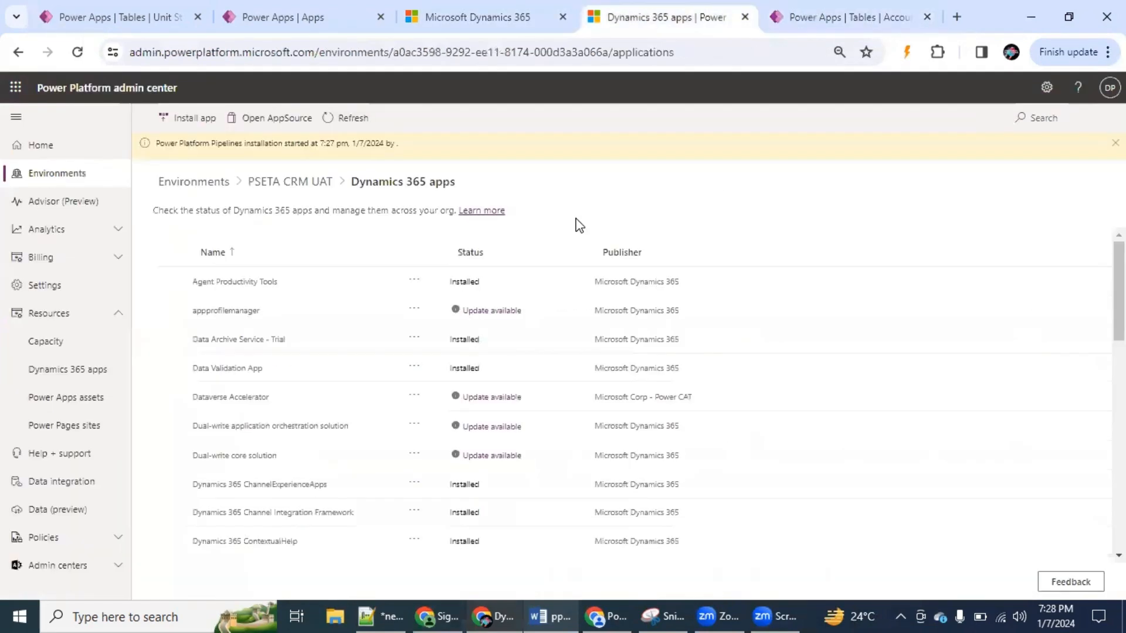
click(1036, 118)
text(pip)
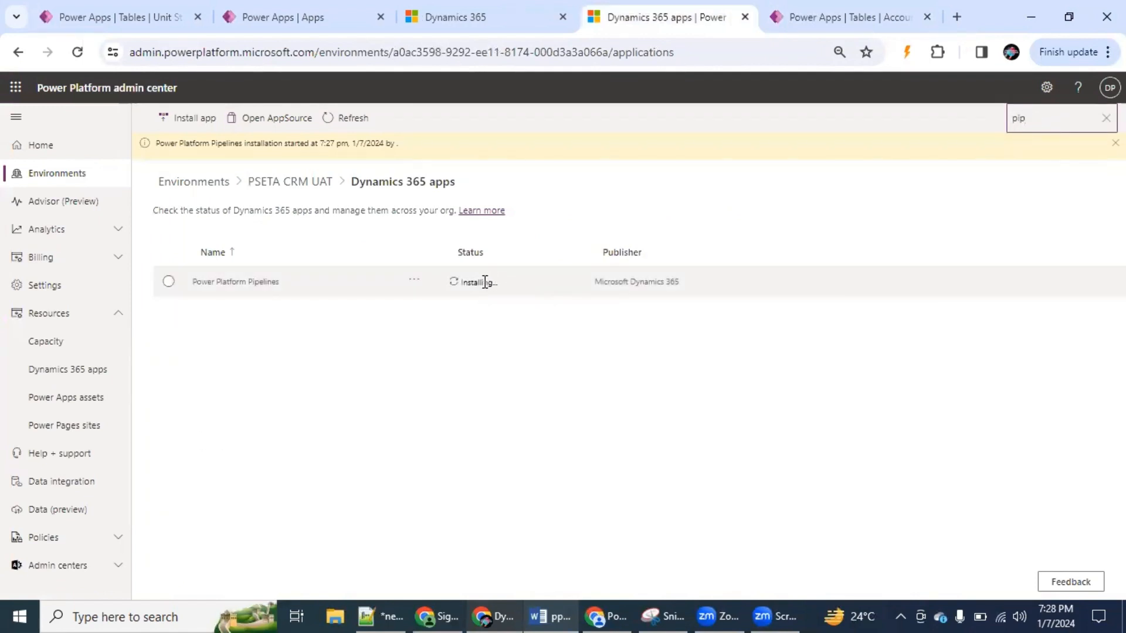
Open the app switcher from Sales Hub and consult the guide's picture of the Deployment Pipeline Configuration app
click(494, 19)
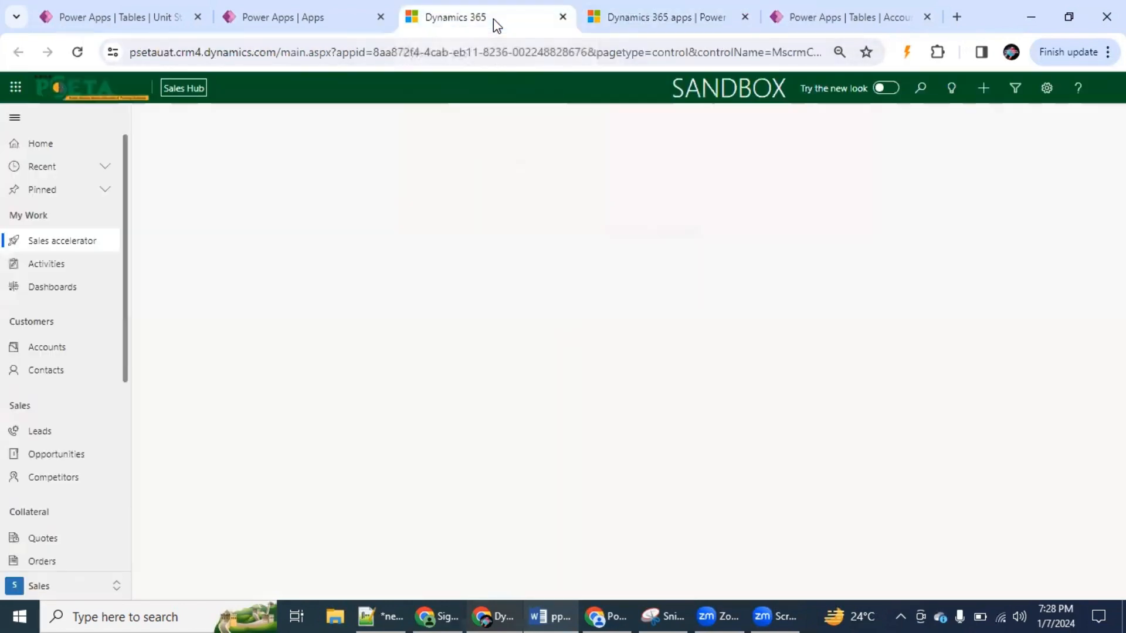
click(180, 89)
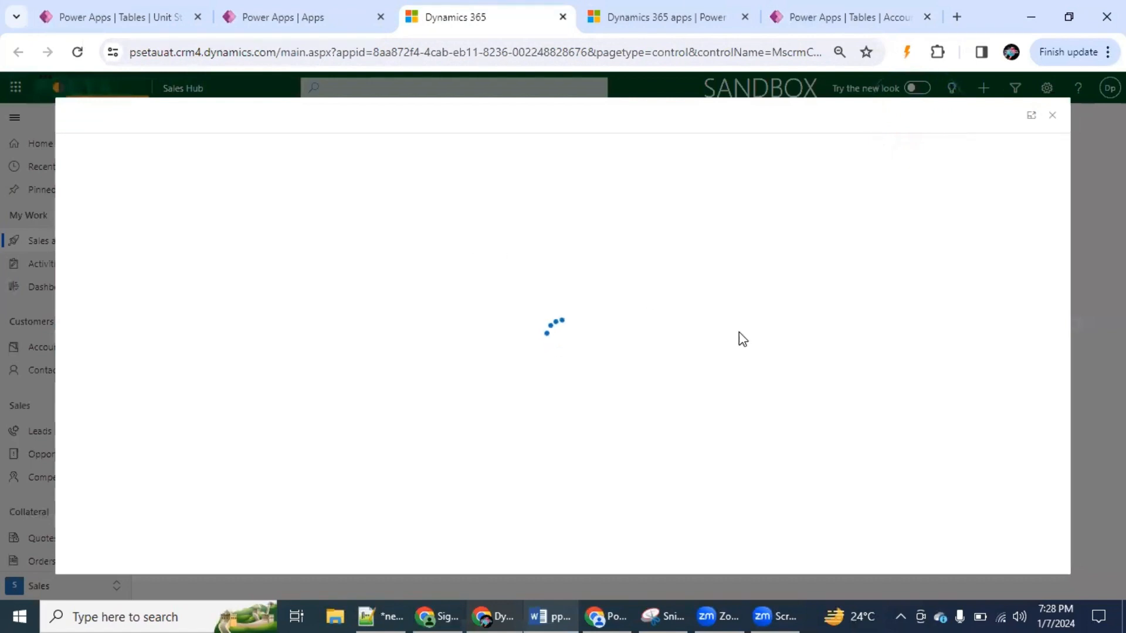
key(alt+Tab)
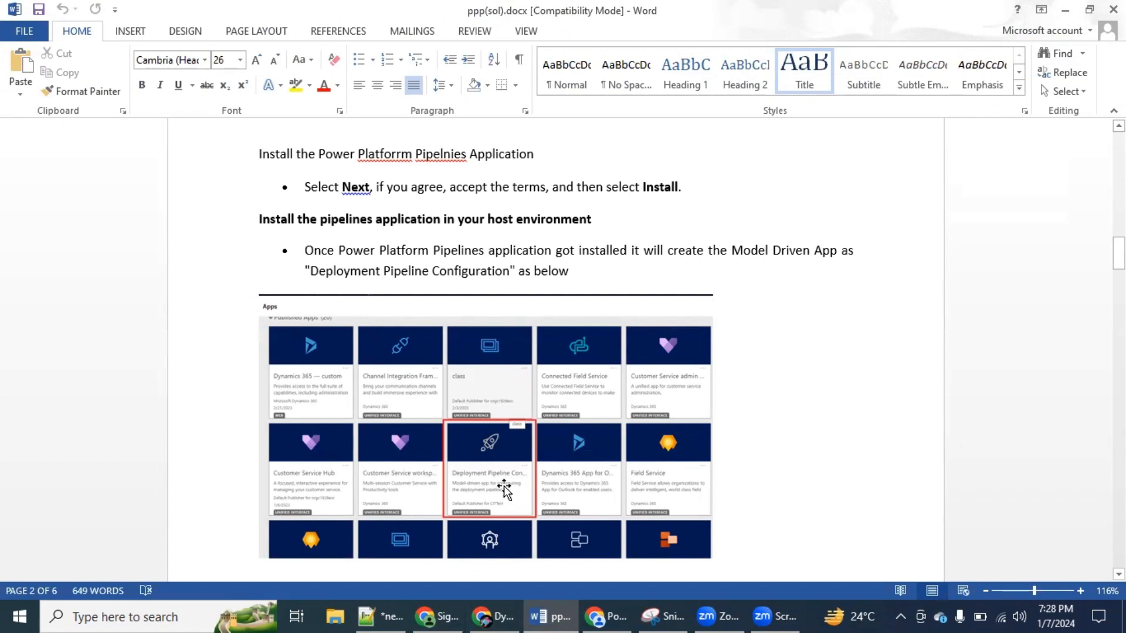
key(alt+Tab)
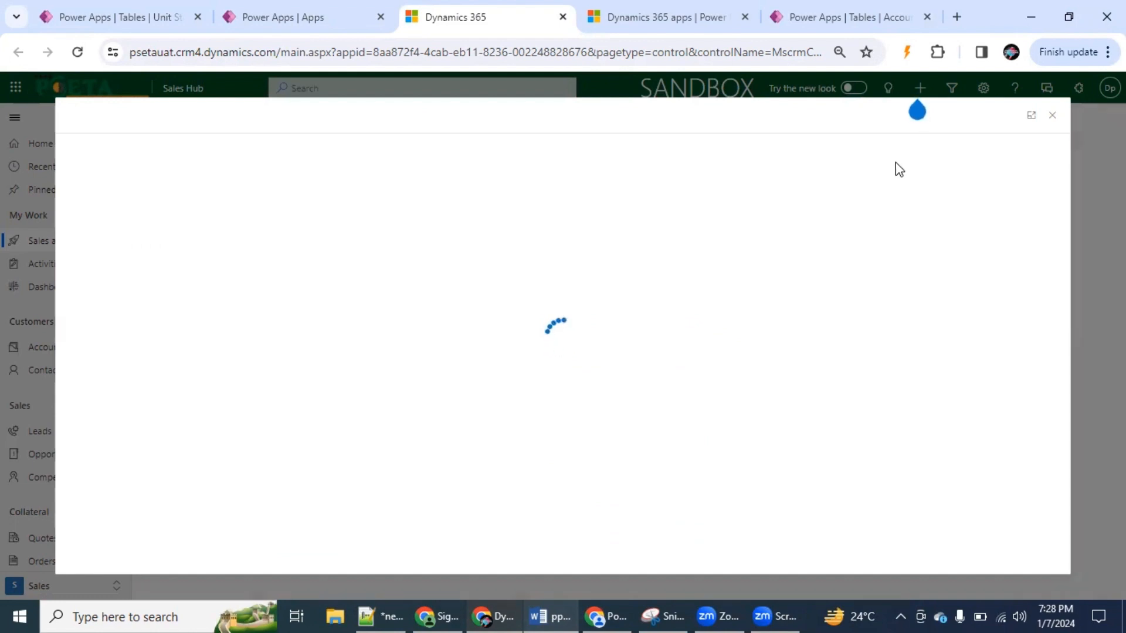
Refresh the Power Platform Pipelines installation status in the admin center and clear the app search
click(705, 12)
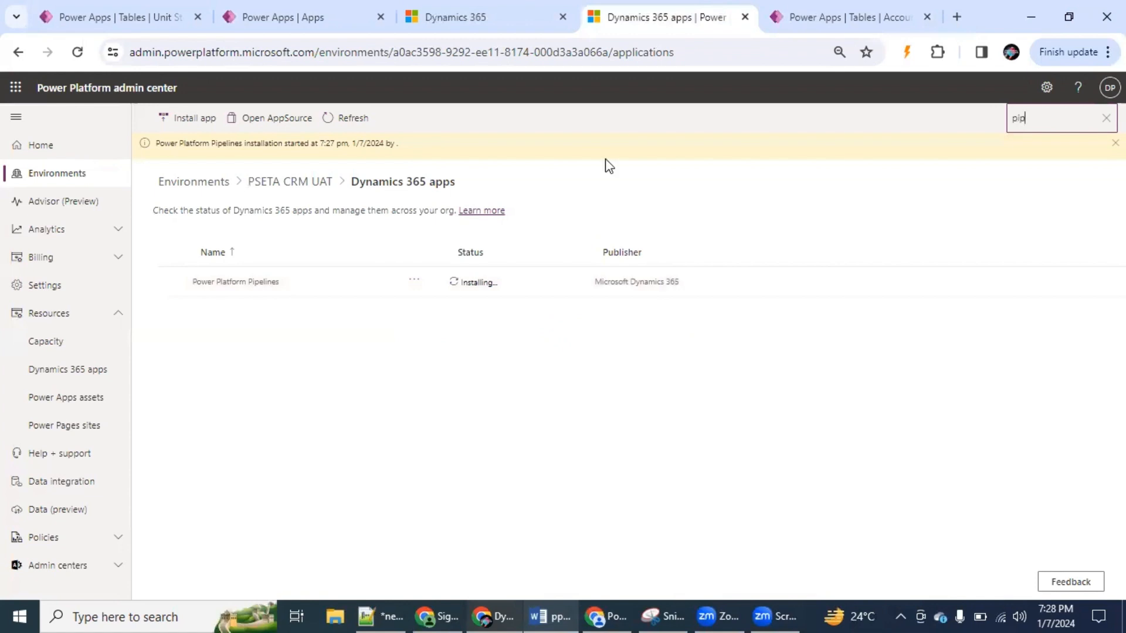
click(348, 120)
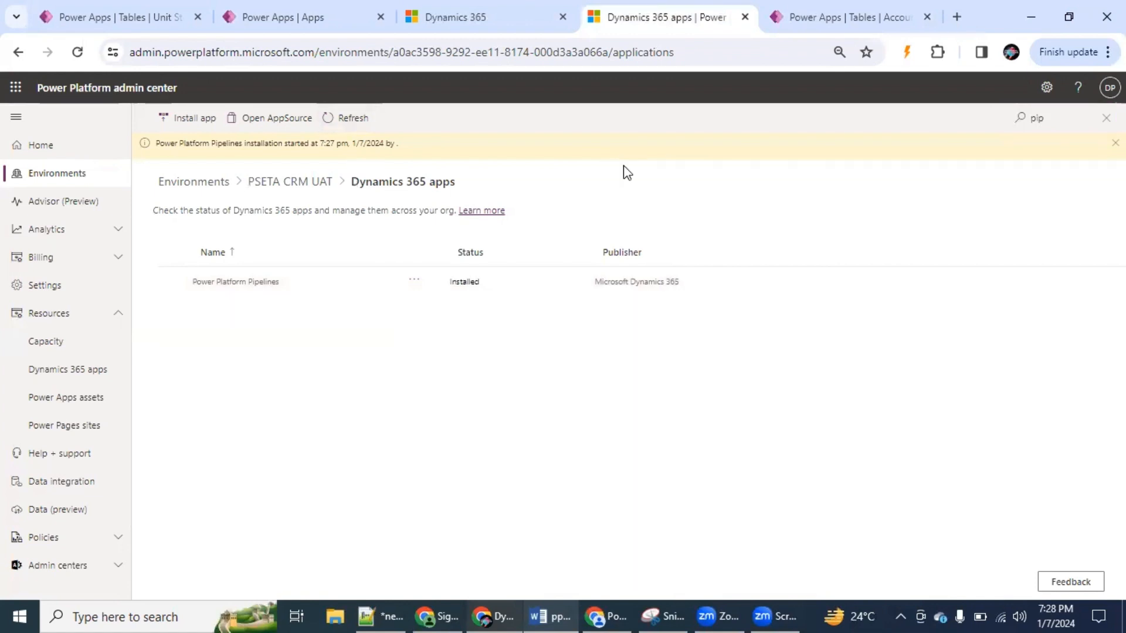
click(1106, 118)
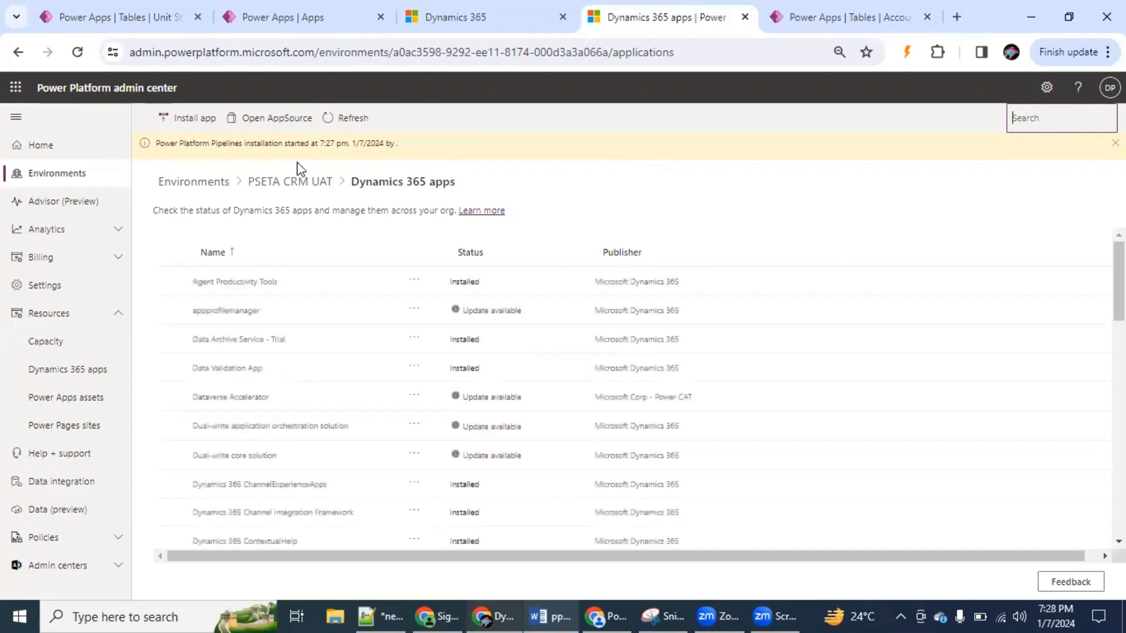
Refresh the full list of Dynamics 365 apps and sort it by Status in descending order
click(346, 118)
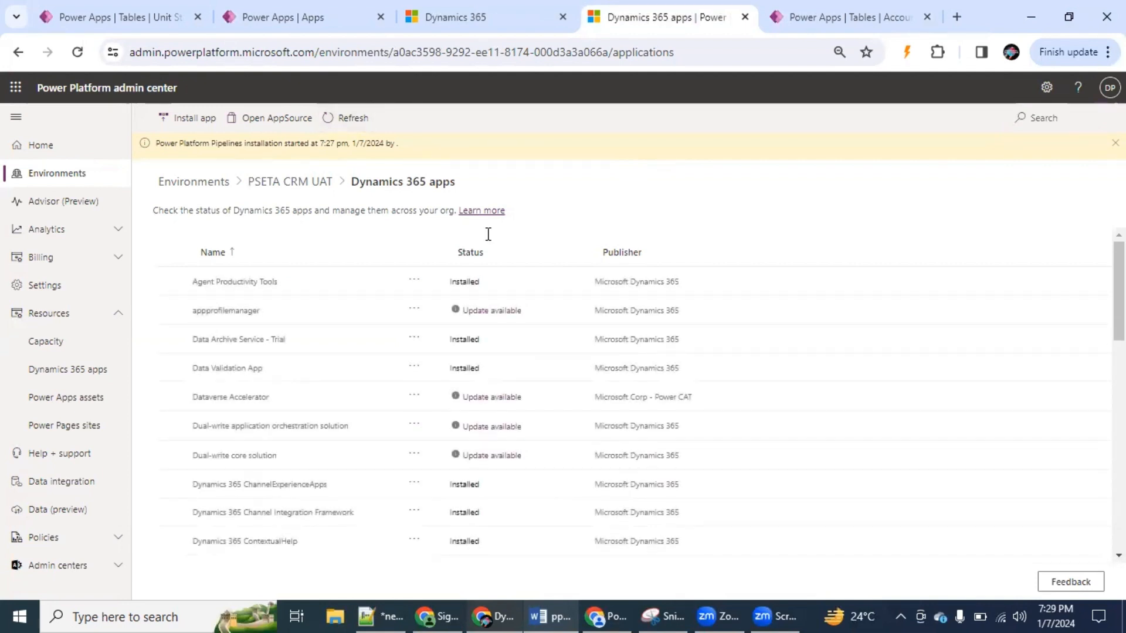
click(491, 257)
click(494, 259)
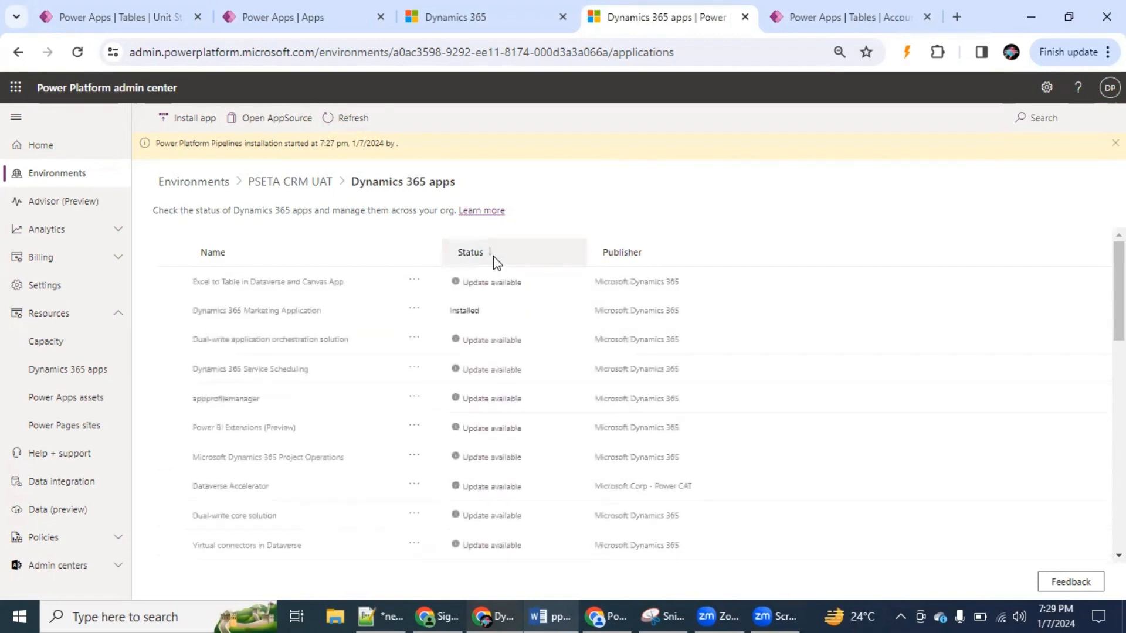
Search the PSETA CRM UAT apps for "pip" to check installation status, and launch Deployment Pipeline Configuration from the Sales Hub tab's apps list
click(1049, 126)
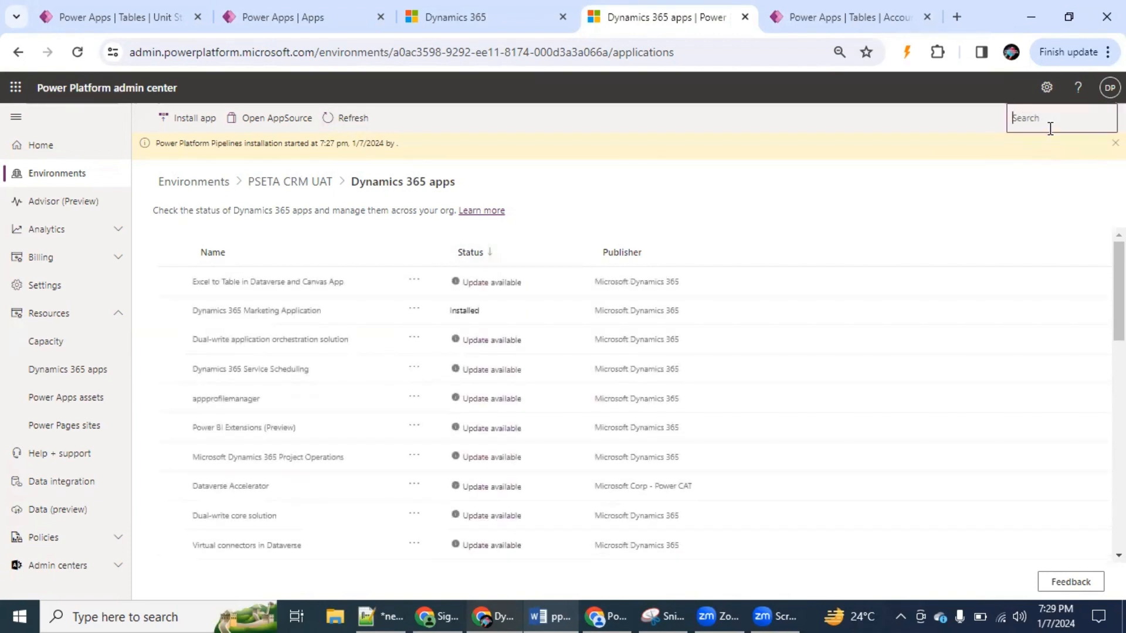
text(pip)
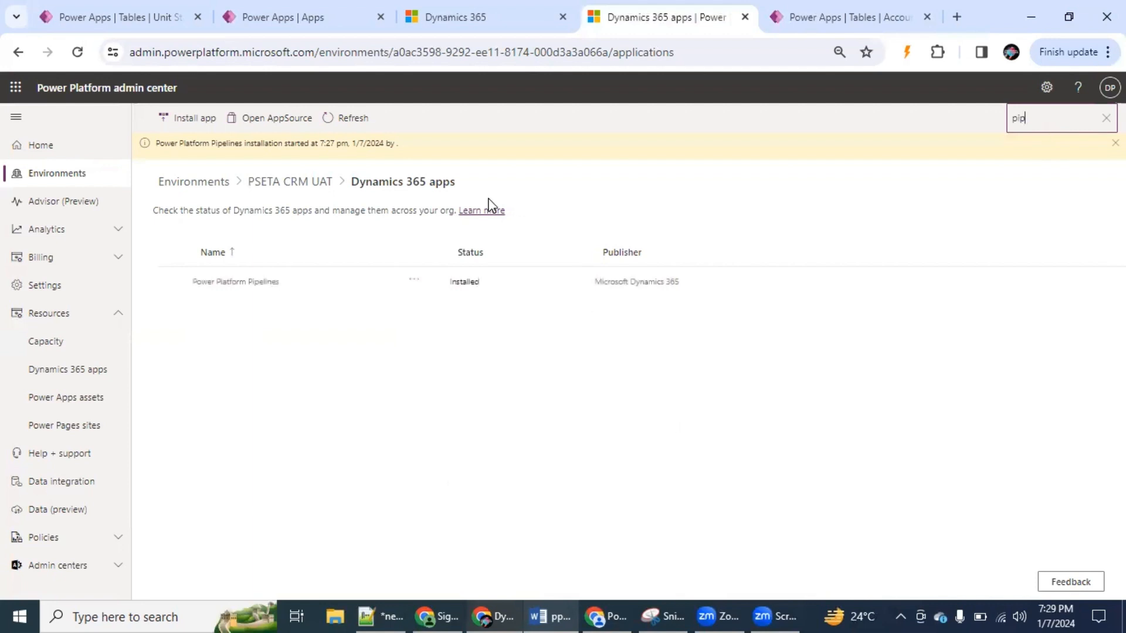
click(466, 19)
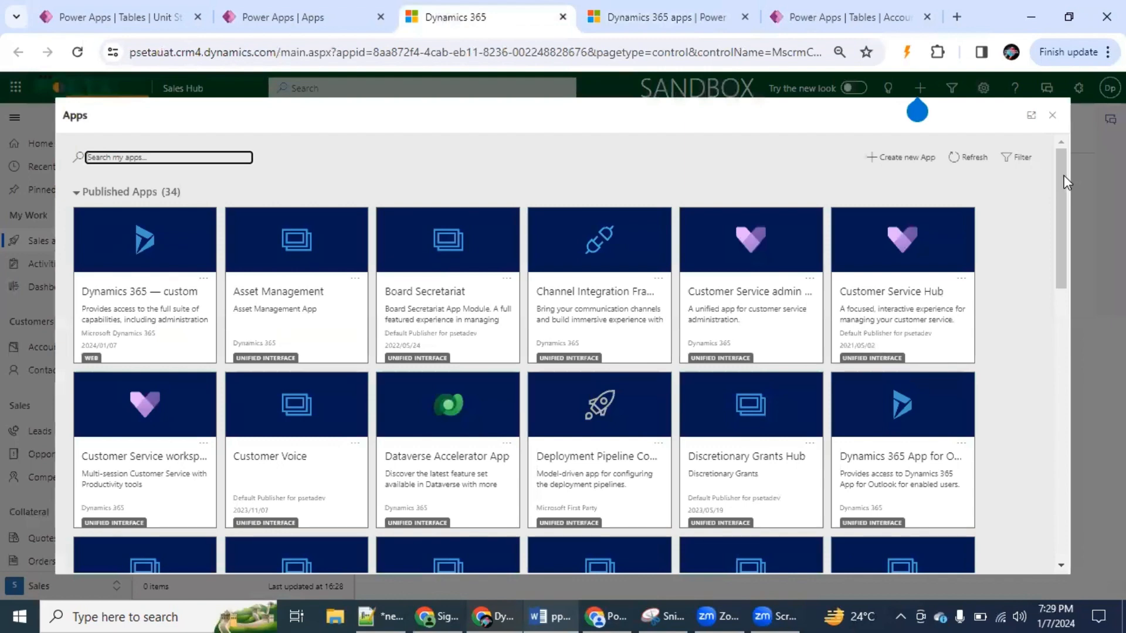
drag(1062, 191, 1056, 226)
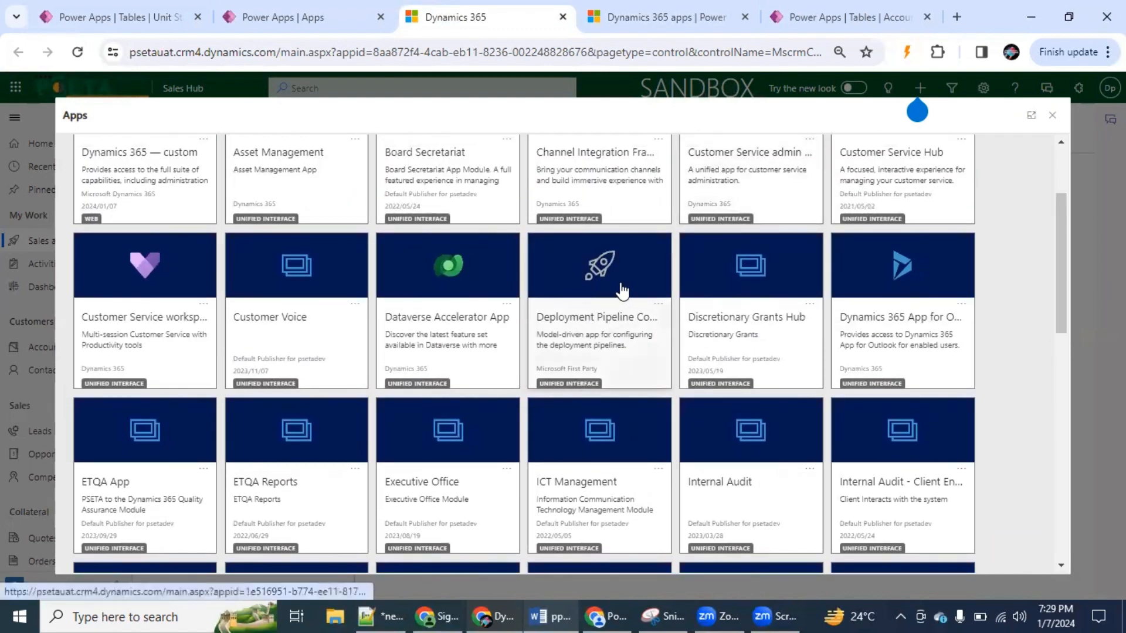
click(594, 289)
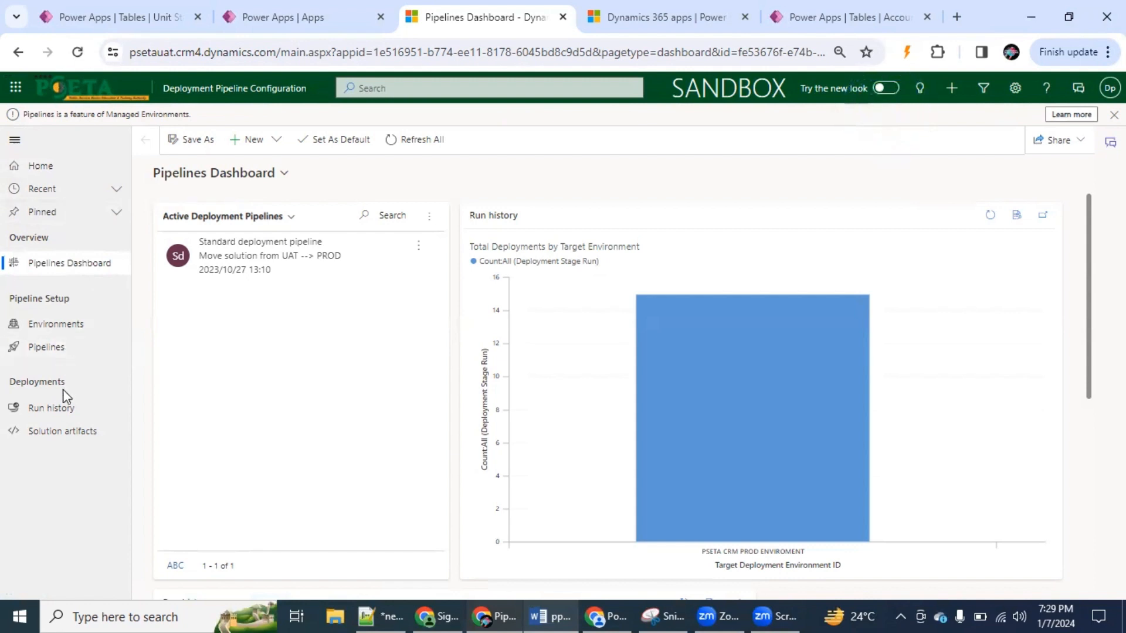
Open the PSETA CRM UAT ENVIROMENT record from the deployment environments list and highlight its Environment ID
click(74, 333)
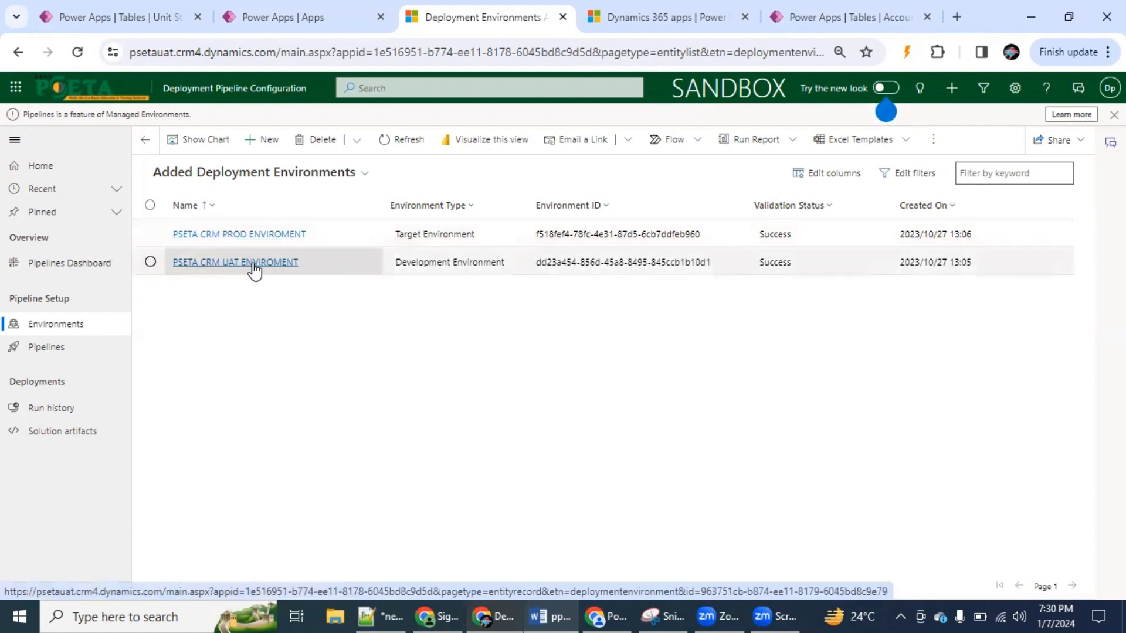
click(342, 270)
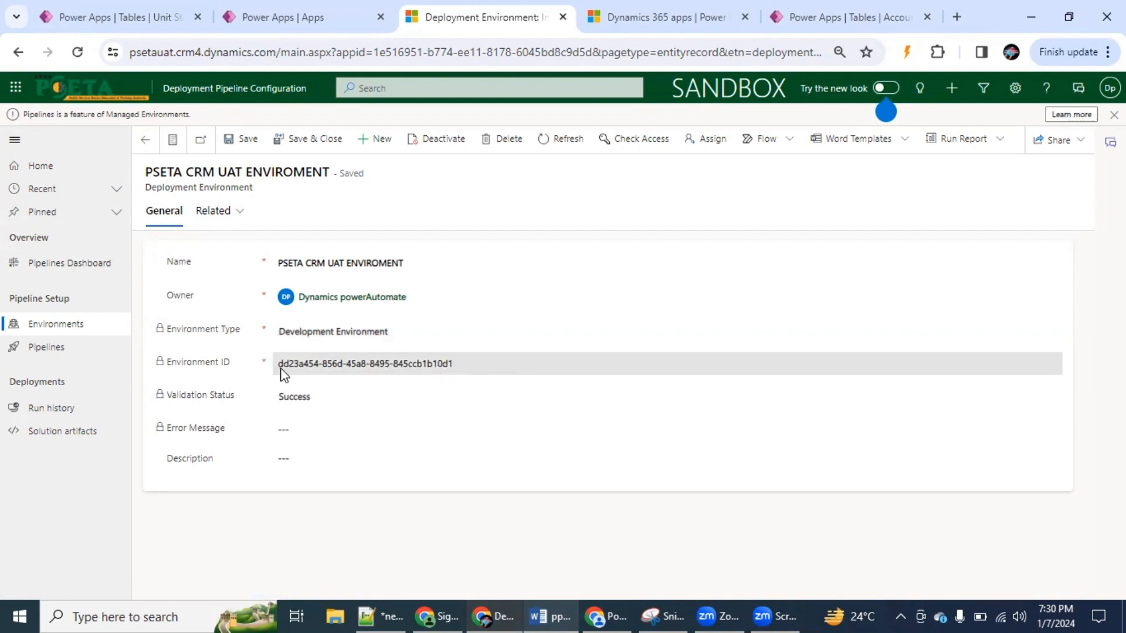
drag(278, 370, 474, 367)
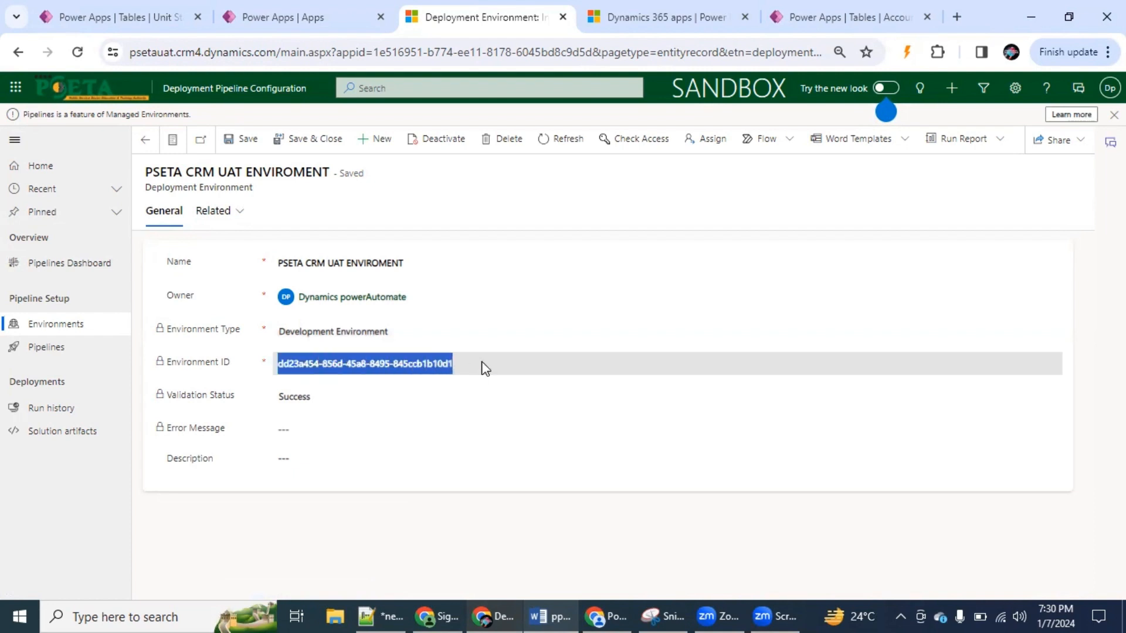
Open the PSETA CRM UAT environment in the Power Platform admin center and highlight the environment ID in its web address
click(691, 10)
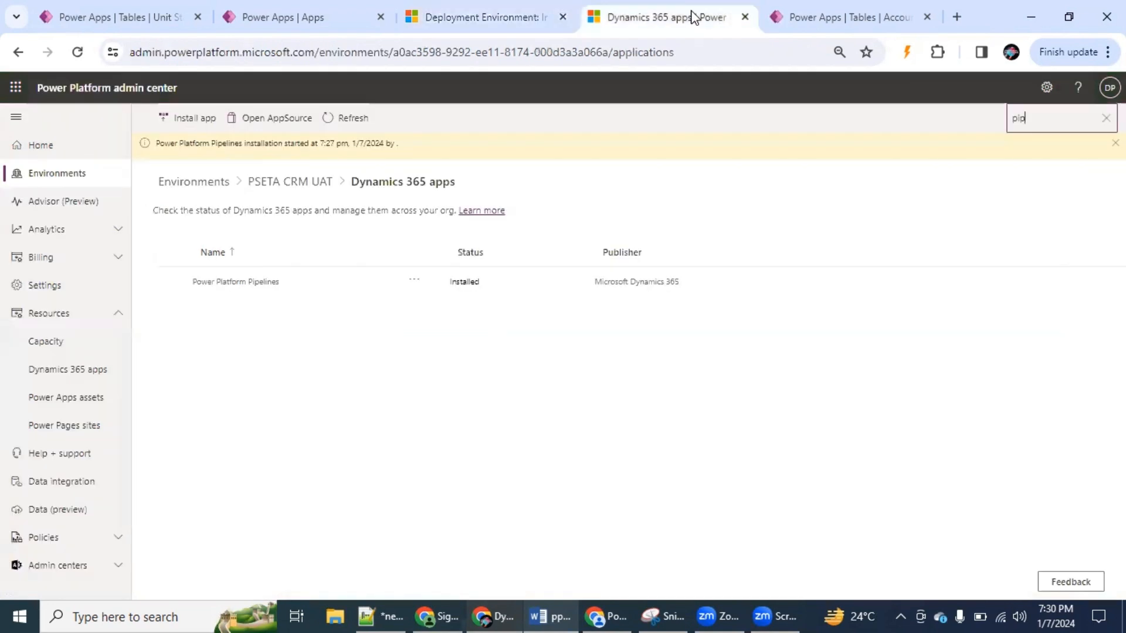
click(78, 174)
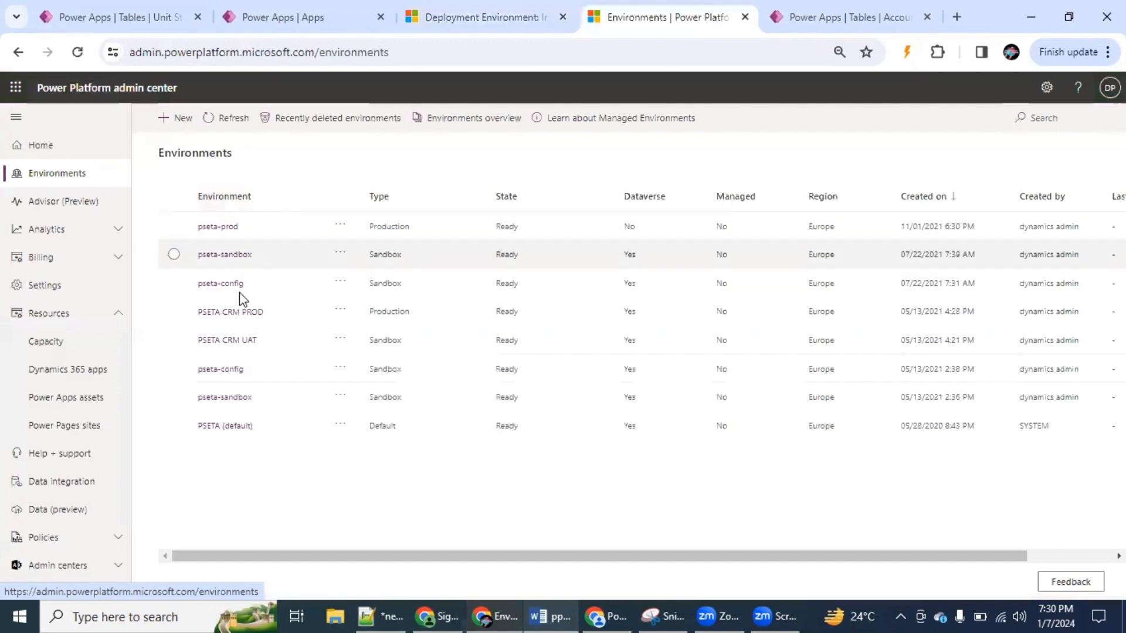
click(237, 340)
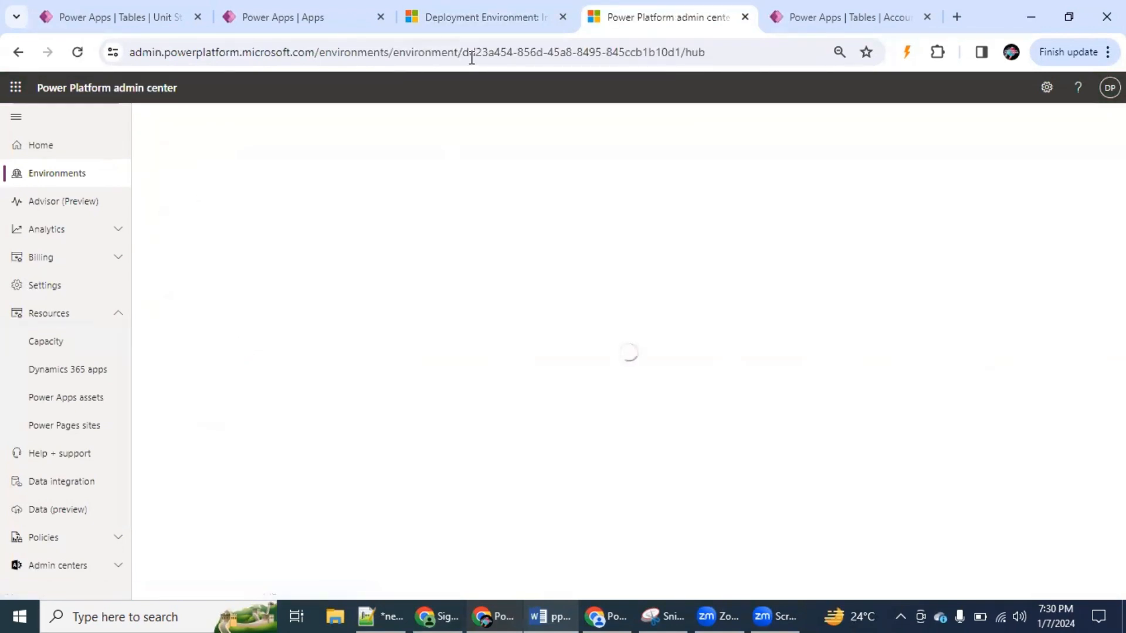
drag(462, 52, 678, 51)
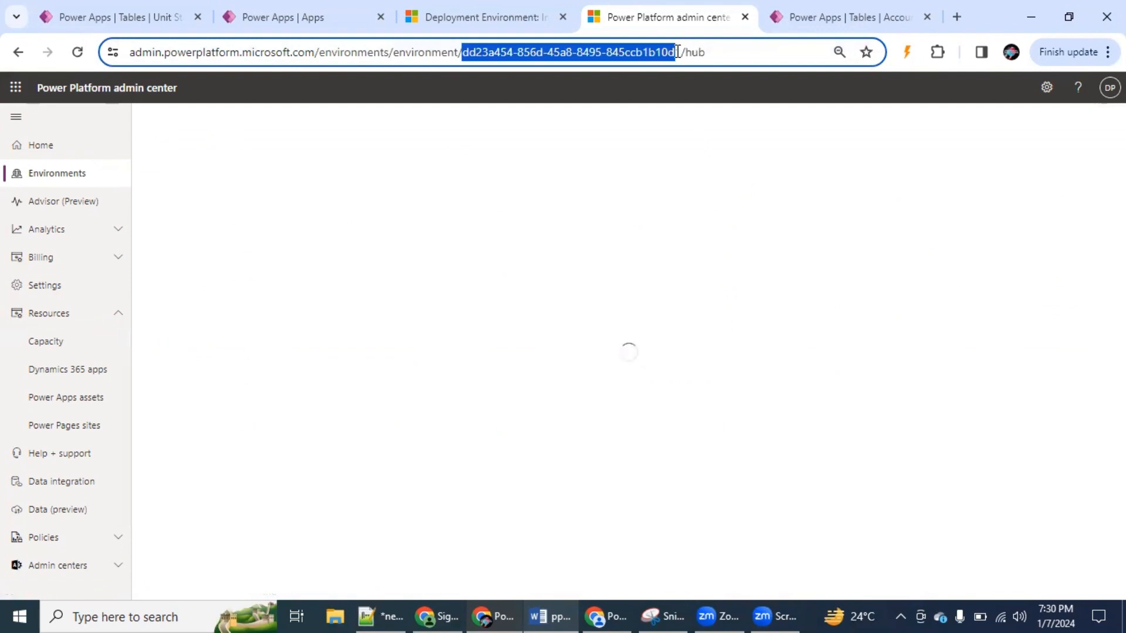
Back in Deployment Pipeline Configuration, examine the PSETA CRM PROD ENVIROMENT record and return to the deployment environments list
click(477, 20)
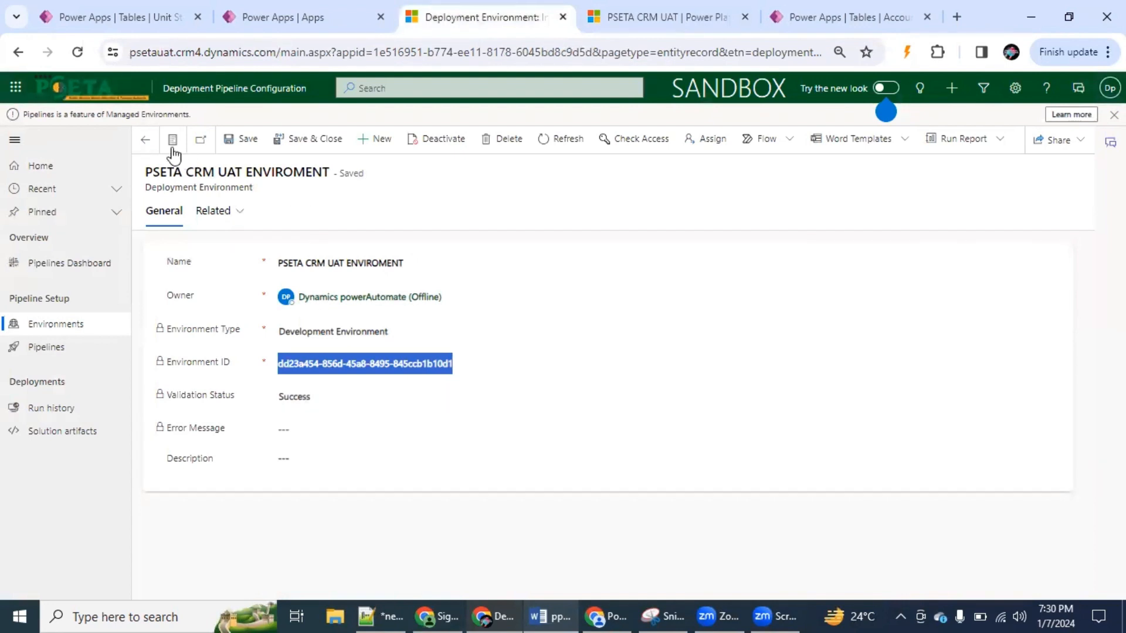
click(145, 139)
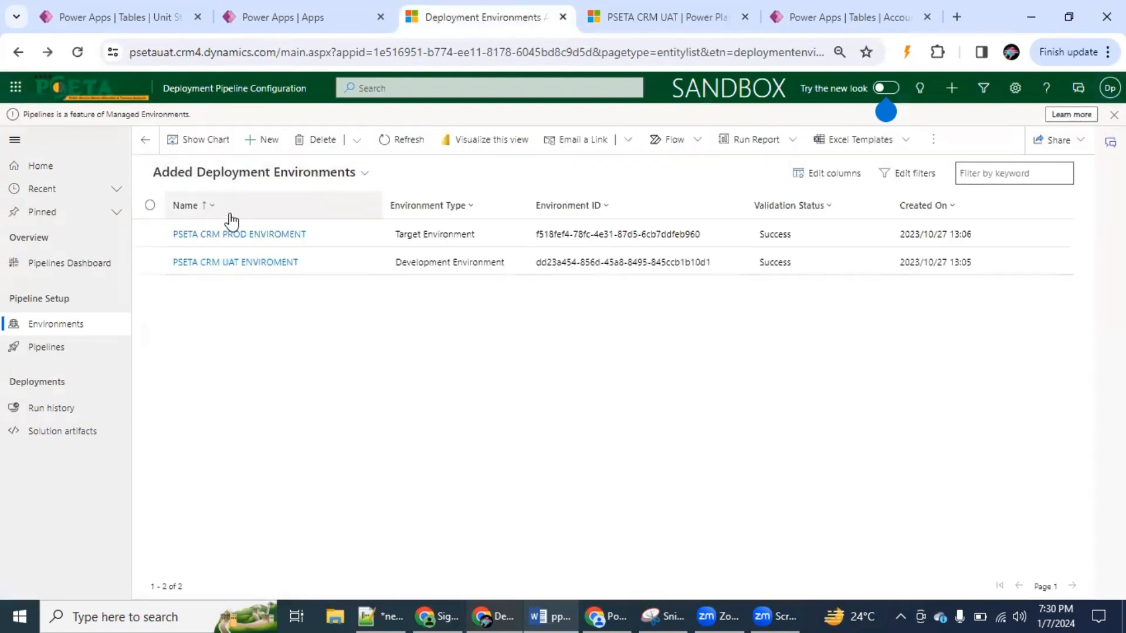
click(272, 237)
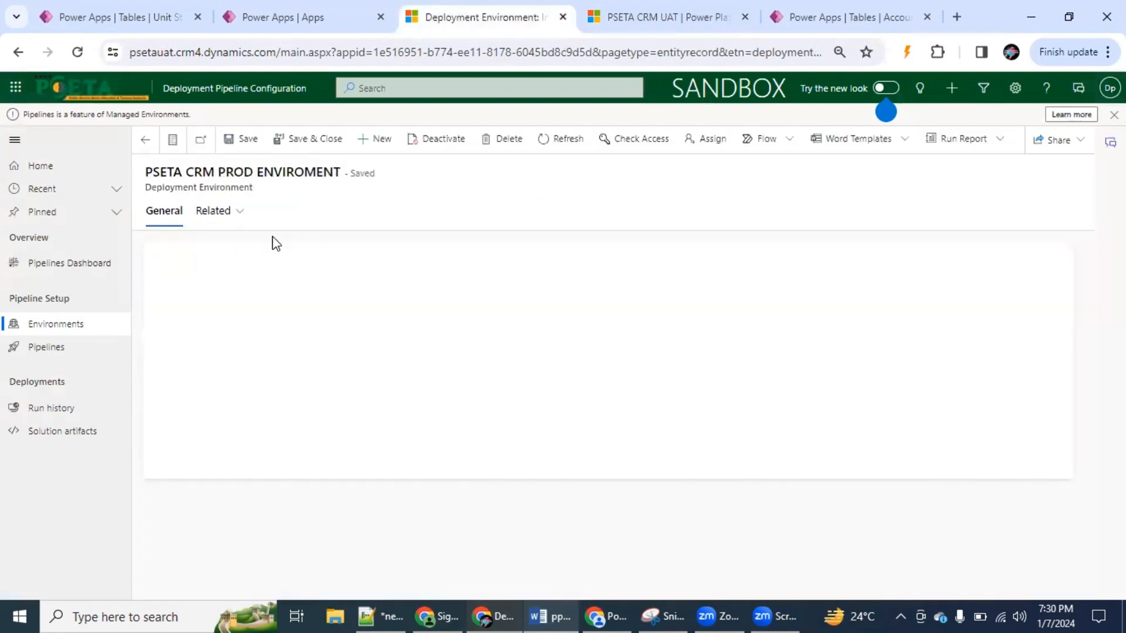
click(150, 146)
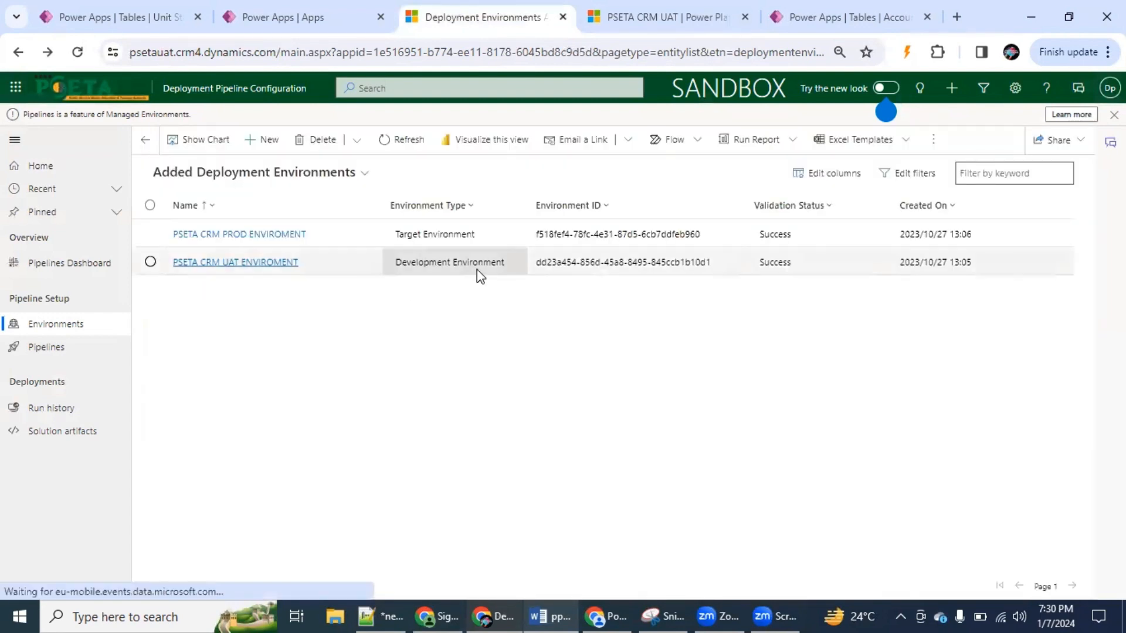
click(282, 235)
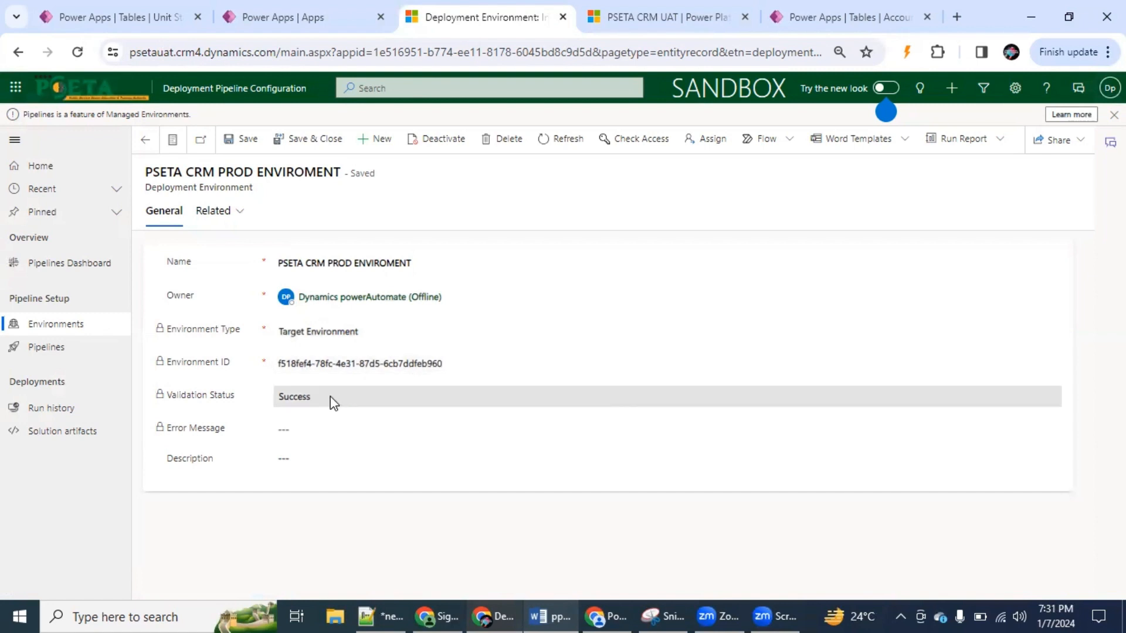
click(148, 141)
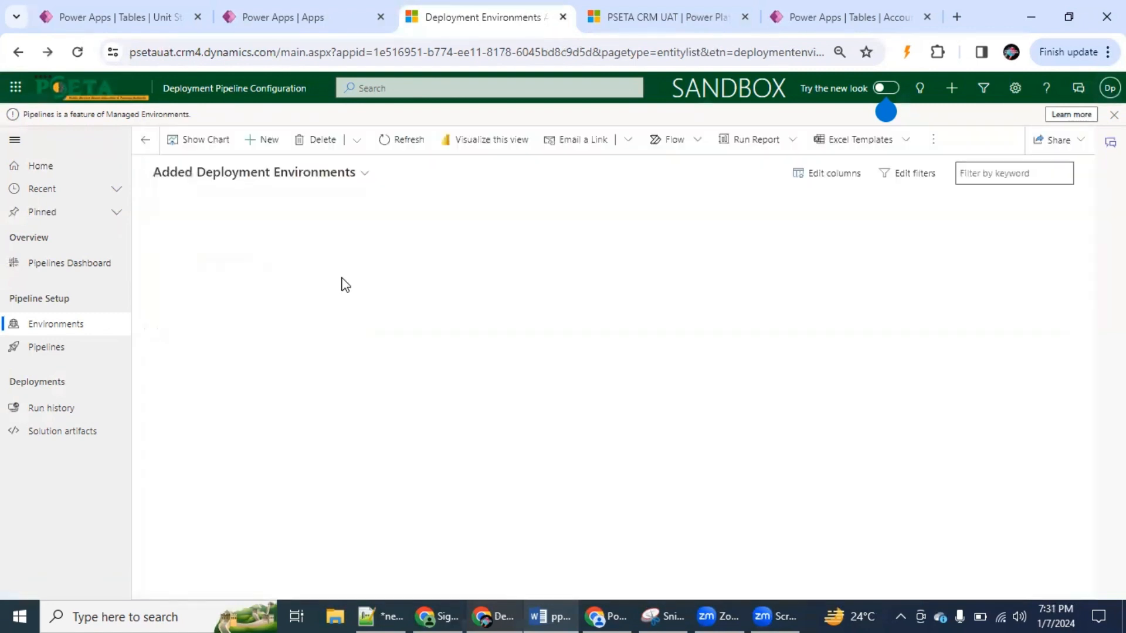
Switch to the Word guide and read its sections on creating deployment environments, finding the environment ID and creating a pipeline
click(562, 610)
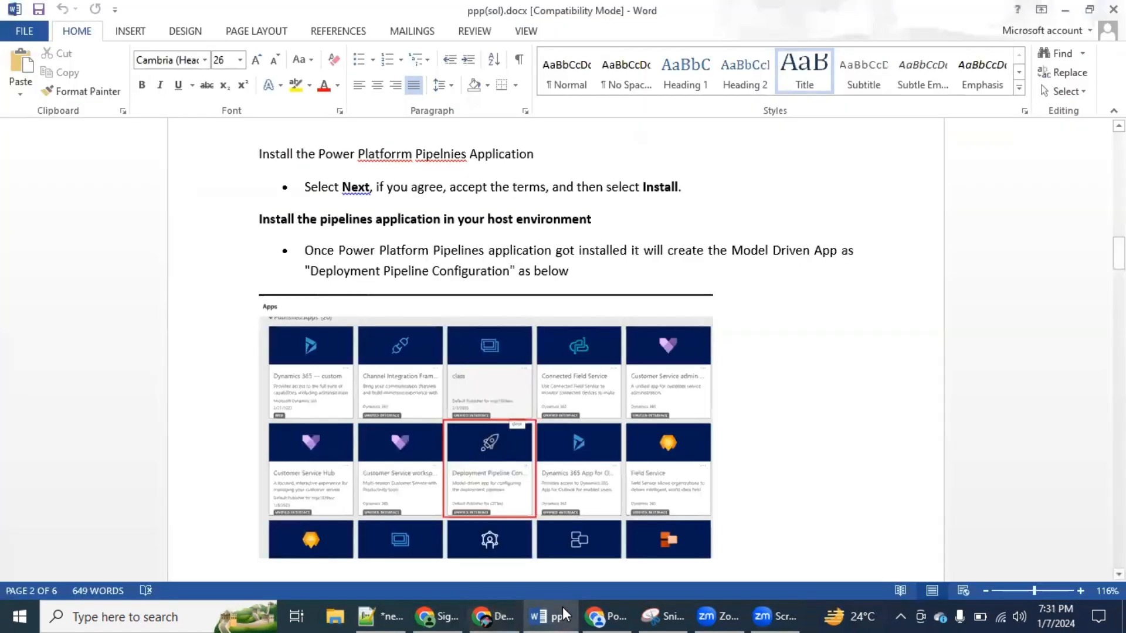
drag(1119, 254, 1119, 298)
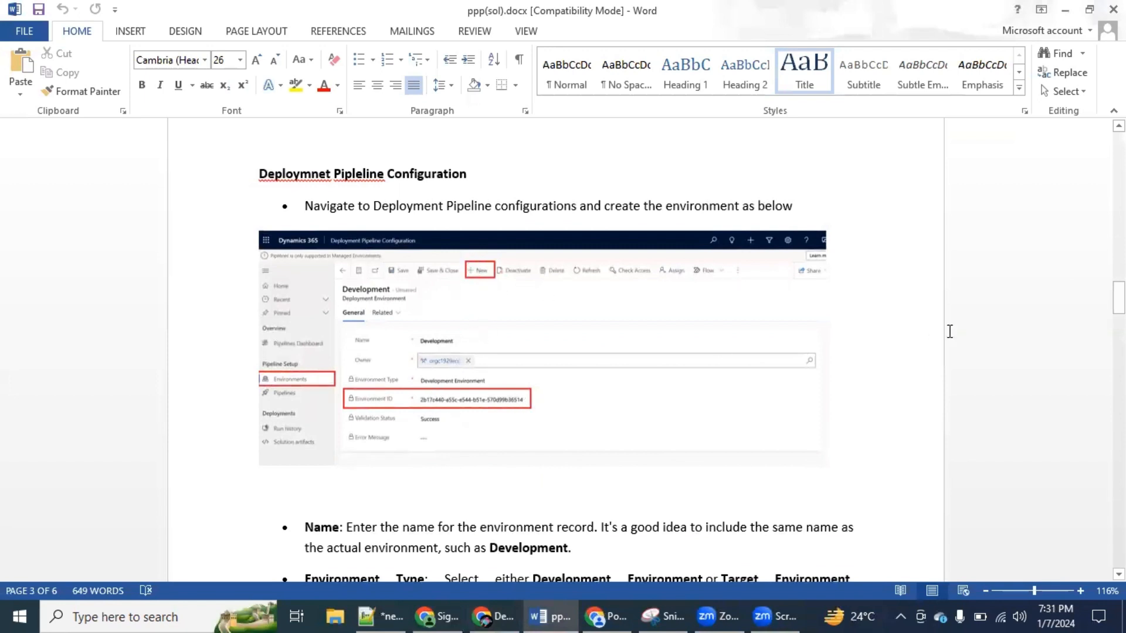
drag(1119, 298, 1119, 329)
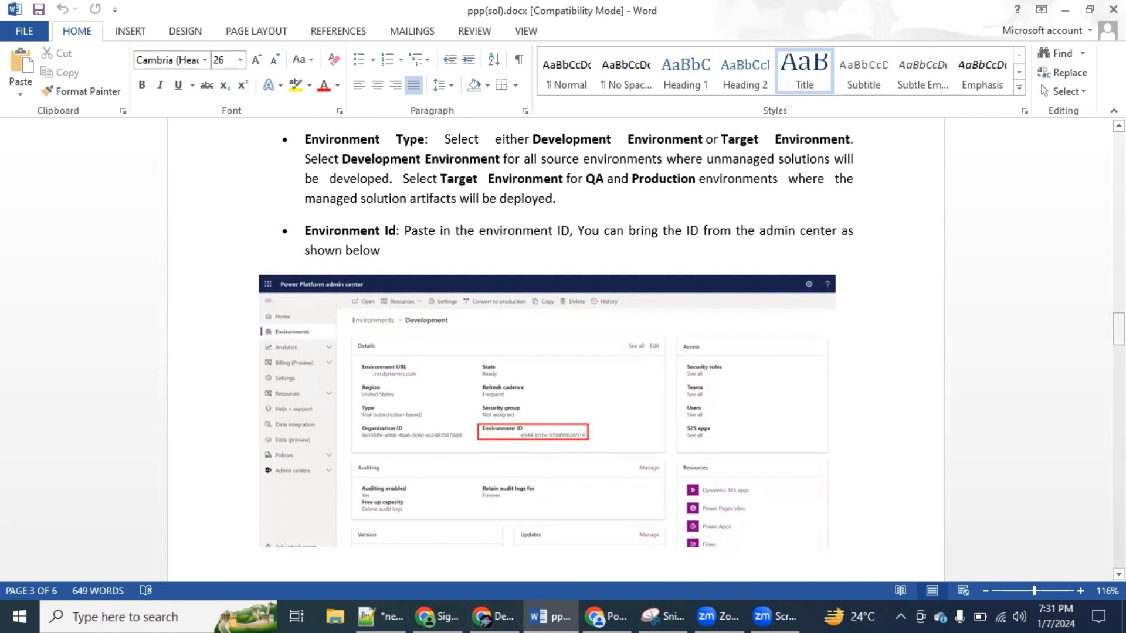
drag(1119, 329, 1119, 373)
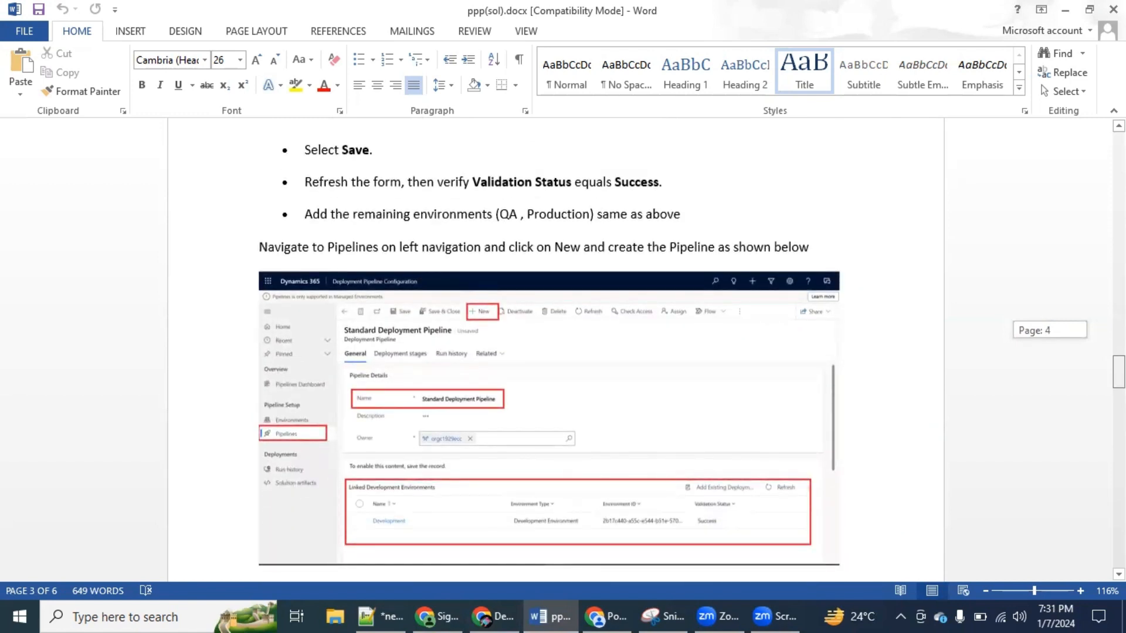
drag(1119, 373, 1119, 373)
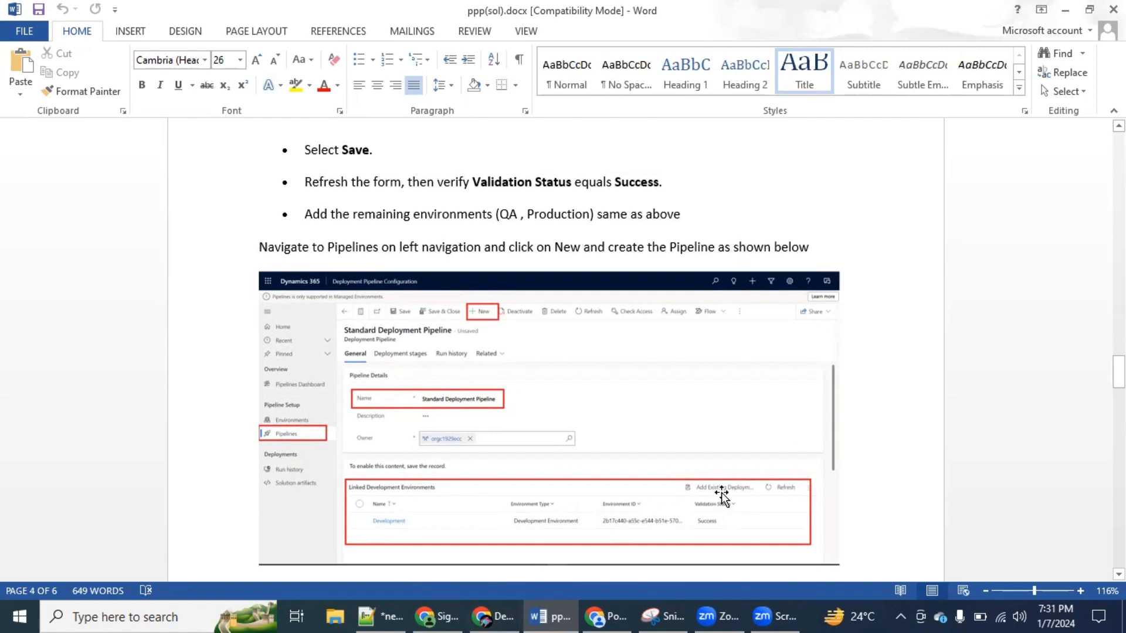
Return to Deployment Pipeline Configuration and review the Standard deployment pipeline's details, linked development environments and deployment stages
key(alt+Tab)
click(58, 349)
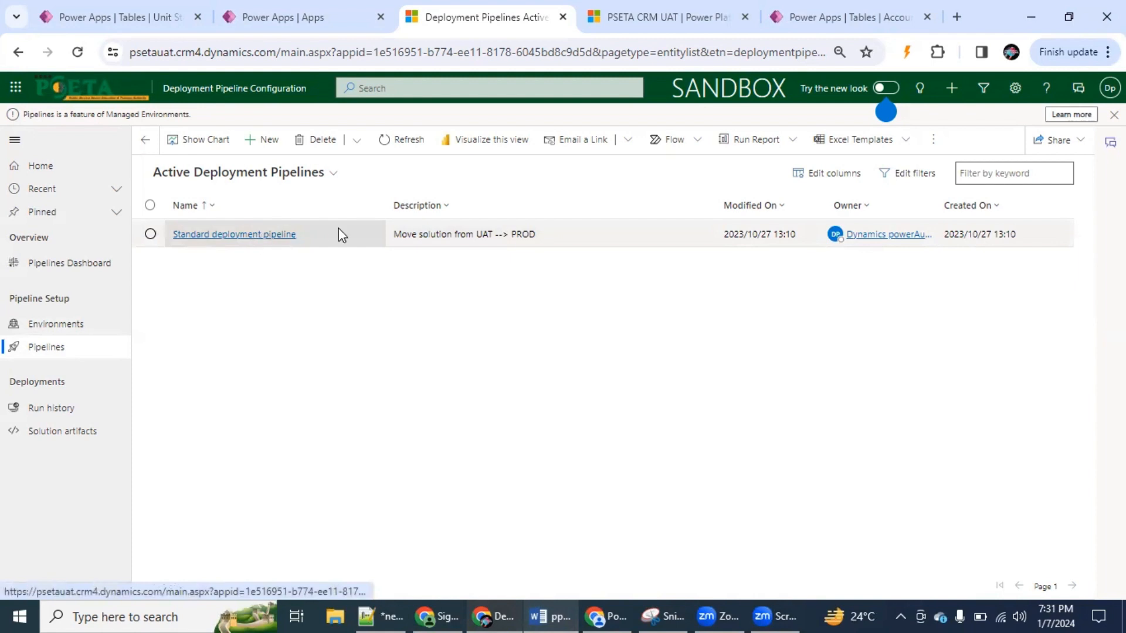
click(291, 235)
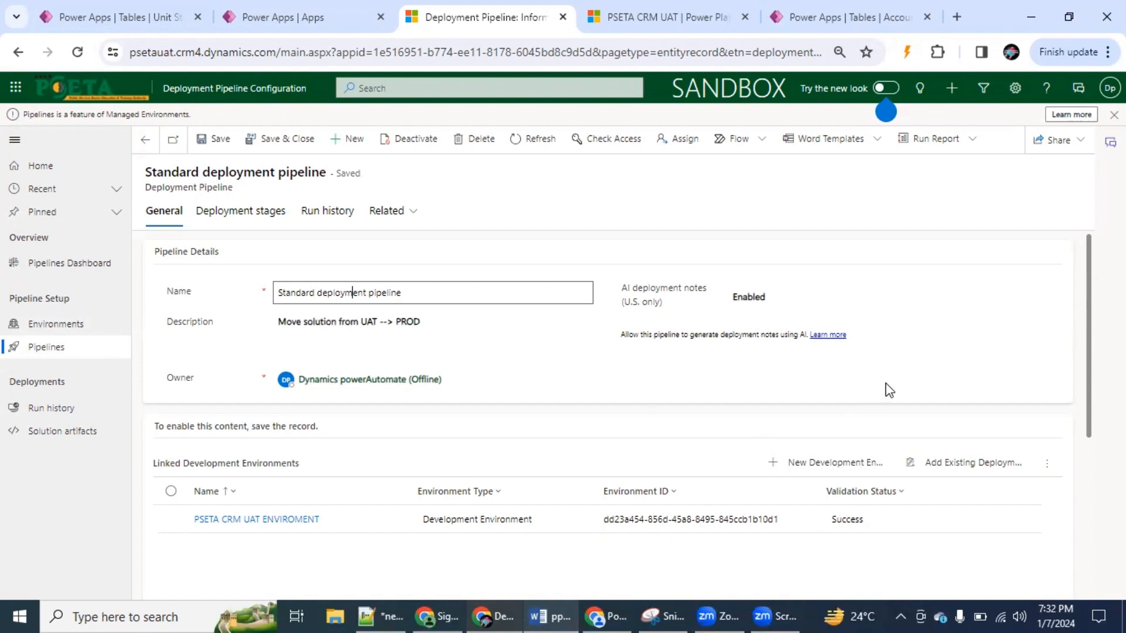
drag(1090, 296, 1088, 334)
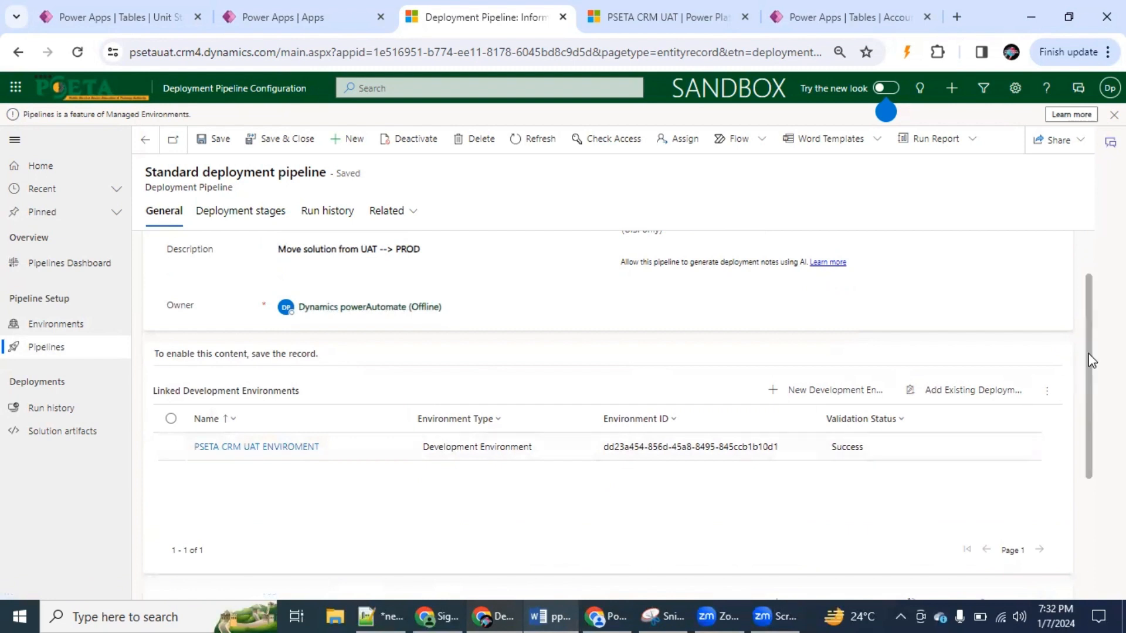
drag(1090, 359, 1085, 448)
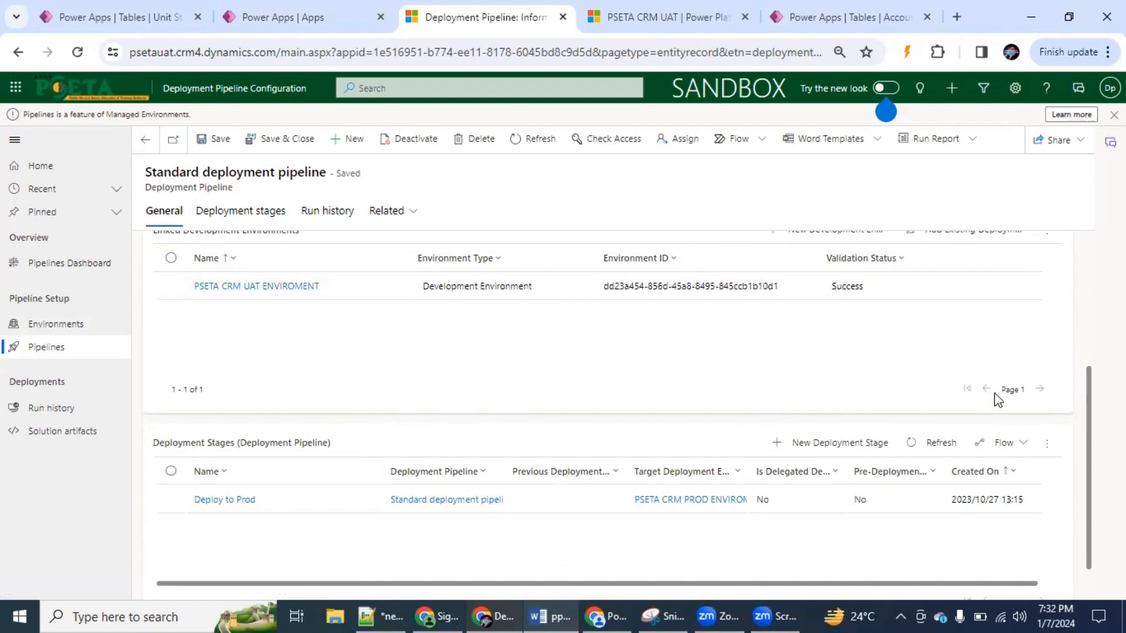
Consult the Word guide's section on adding linked environments, and return to the Standard deployment pipeline record
key(alt+Tab)
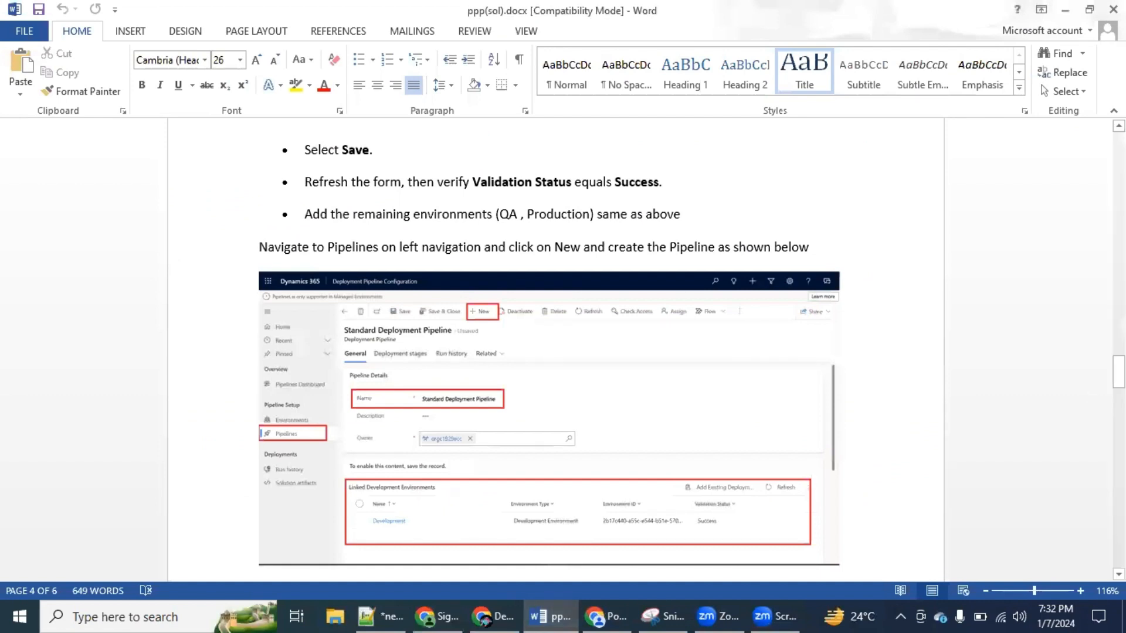
drag(1119, 372, 1119, 401)
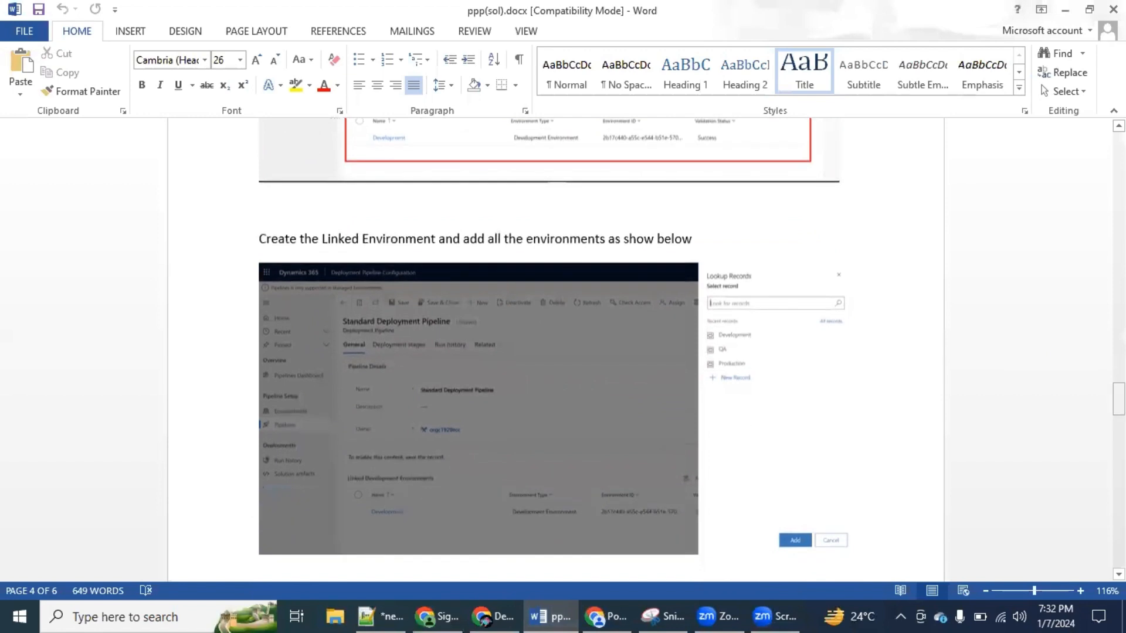
key(alt+Tab)
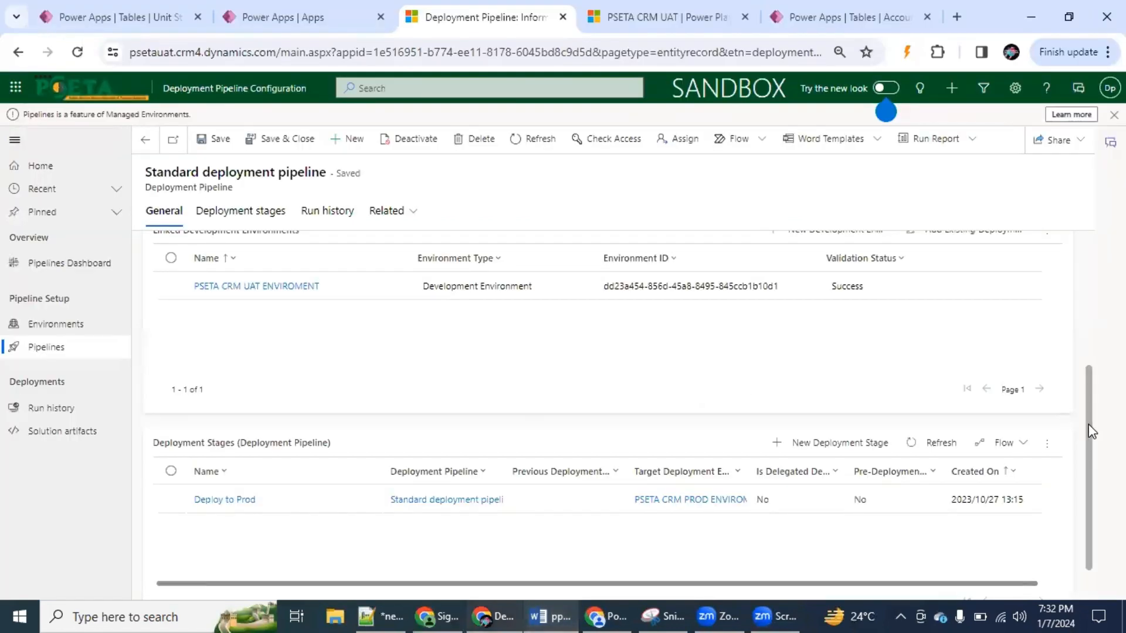
View the existing deployment environments available to link to the Standard deployment pipeline, and close the lookup without adding any
drag(1090, 432, 1085, 349)
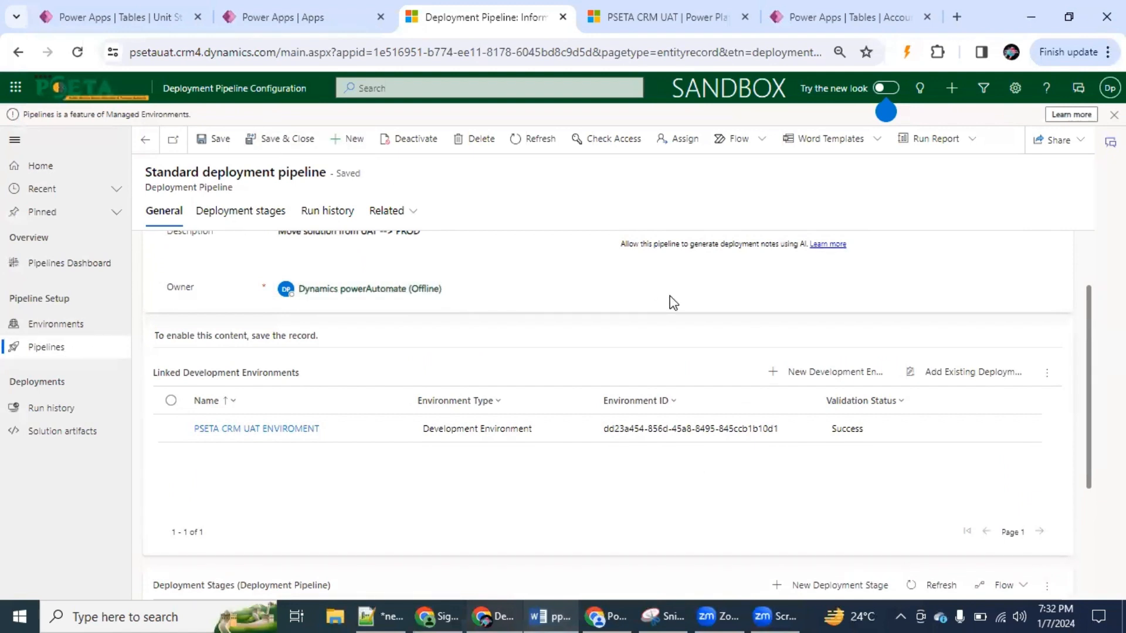
scroll(1079, 267, up, 2)
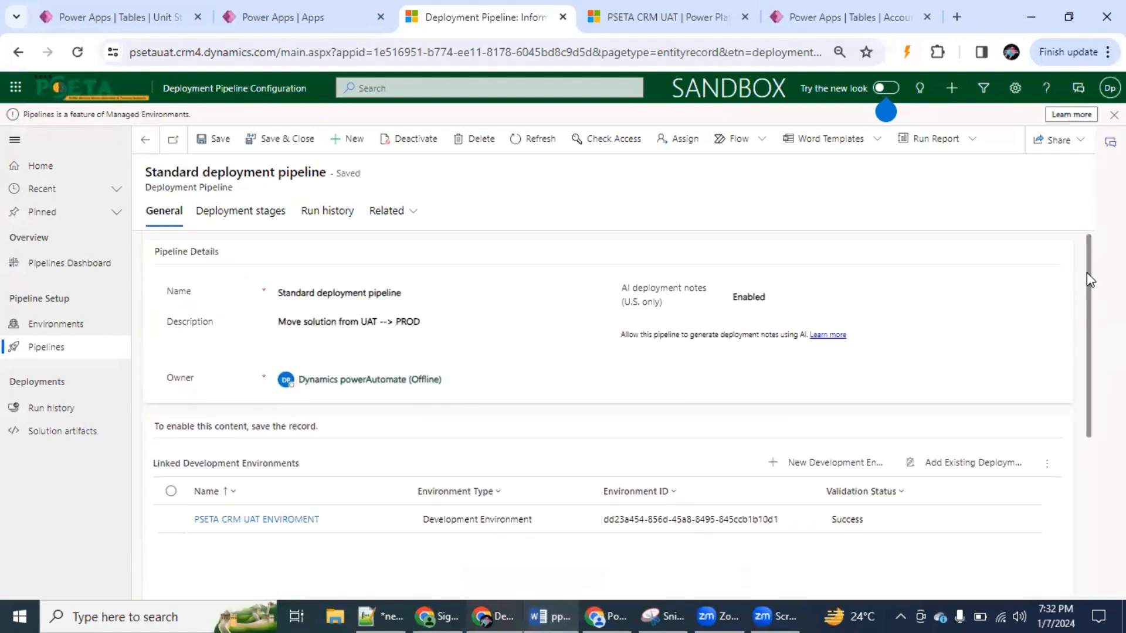
scroll(1087, 290, down, 1)
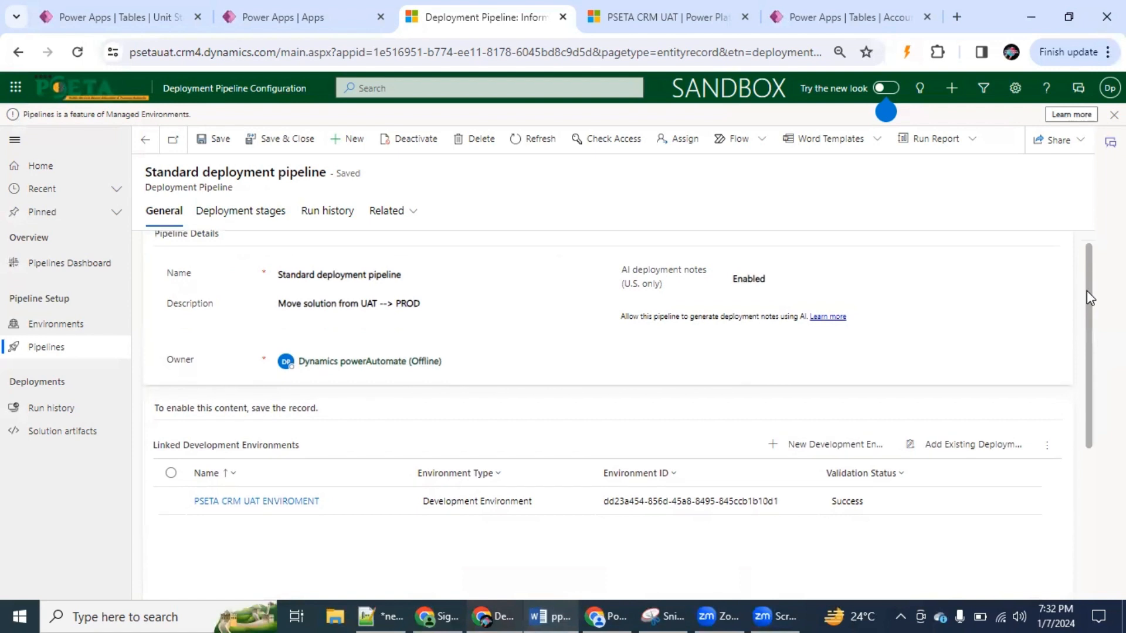
click(983, 428)
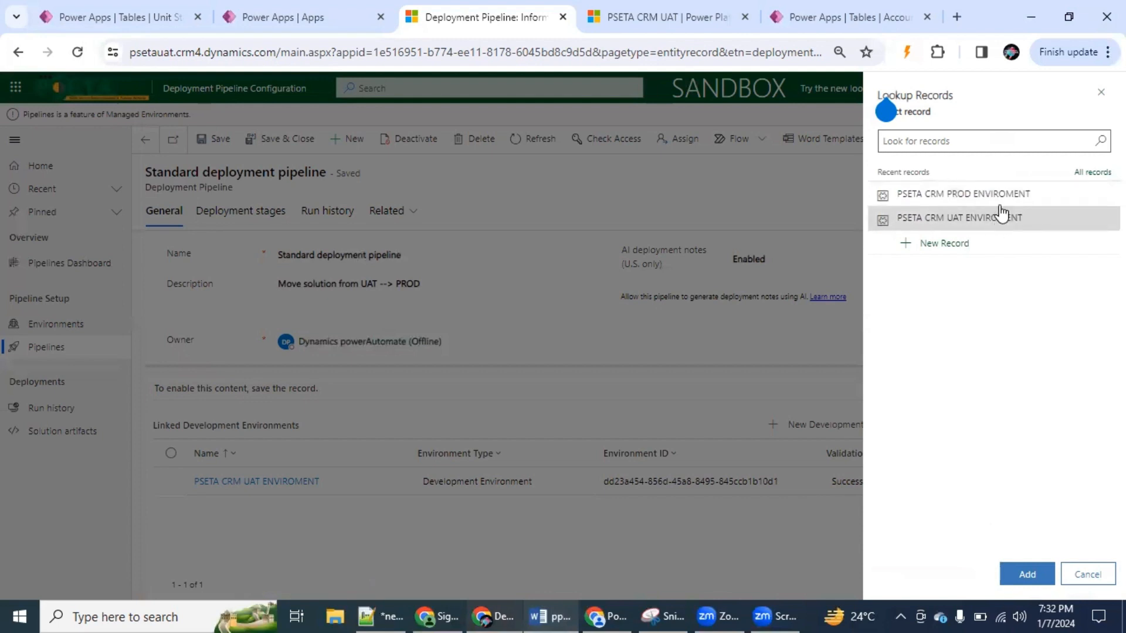
click(1090, 576)
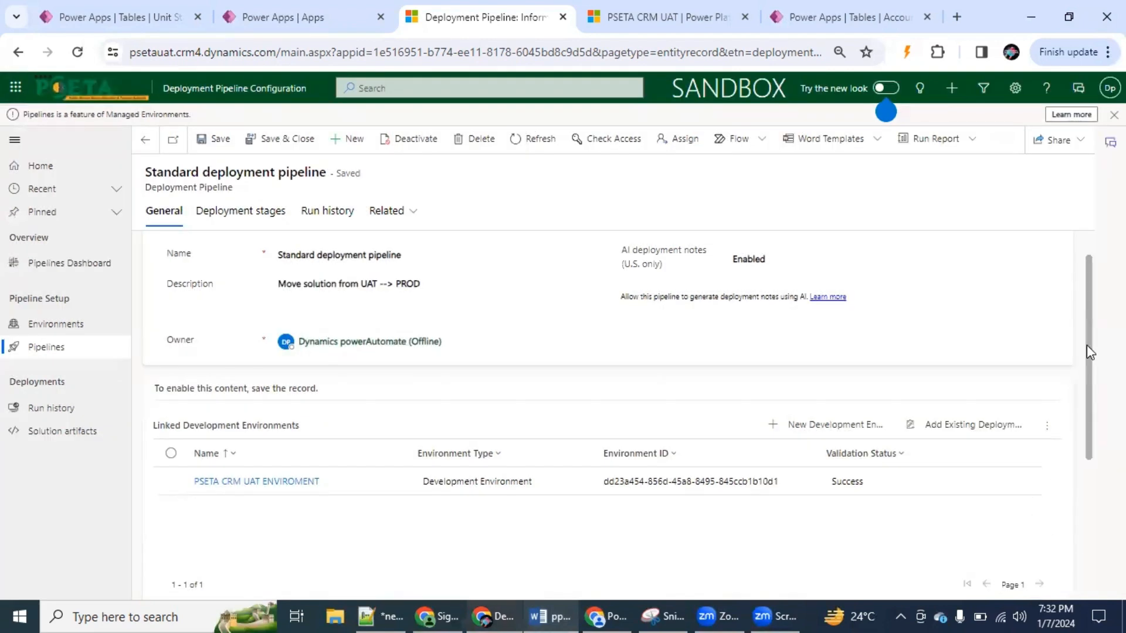
Review the Standard deployment pipeline's linked environment and deployment stages, and read the Word guide's section on deploying from the Pipelines page
scroll(1086, 345, down, 2)
scroll(1078, 443, down, 2)
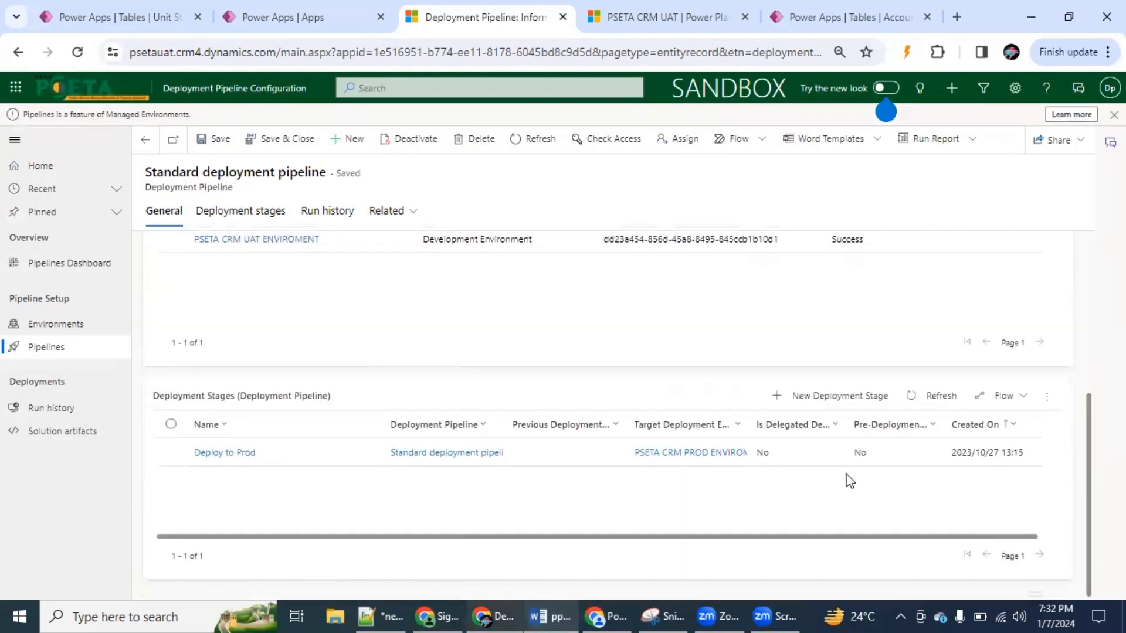
click(551, 616)
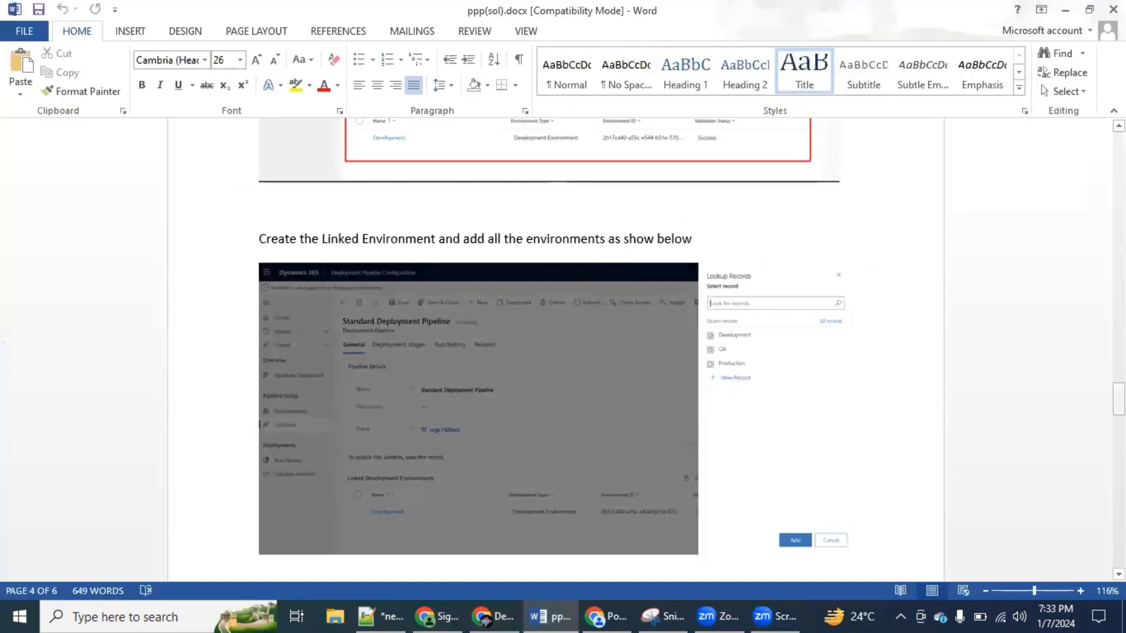
drag(1119, 400, 1119, 521)
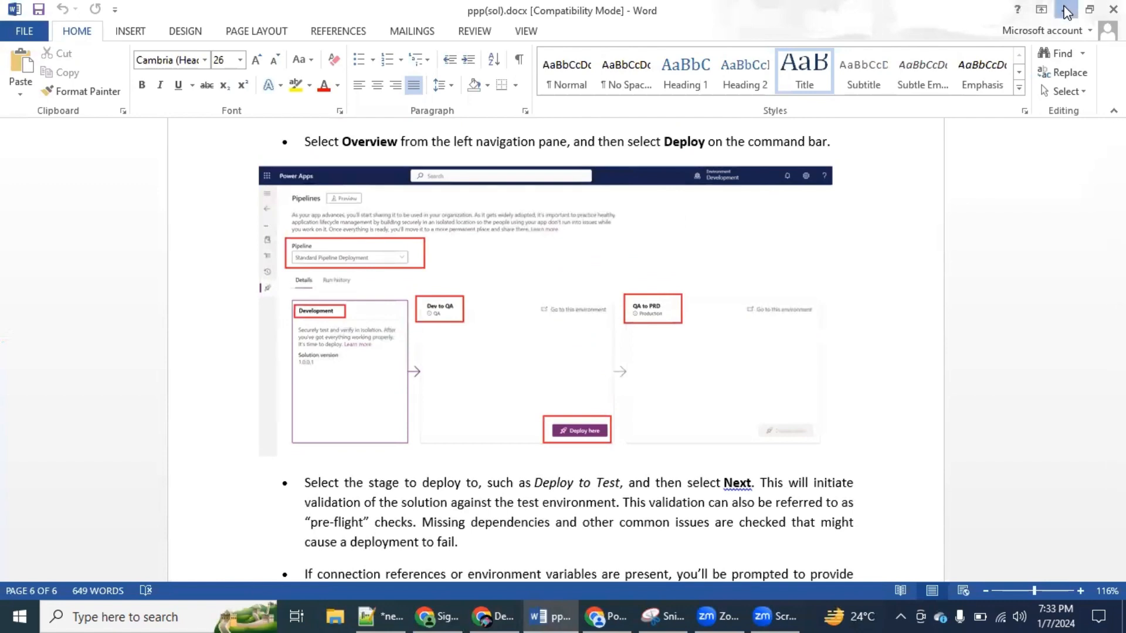
click(1065, 10)
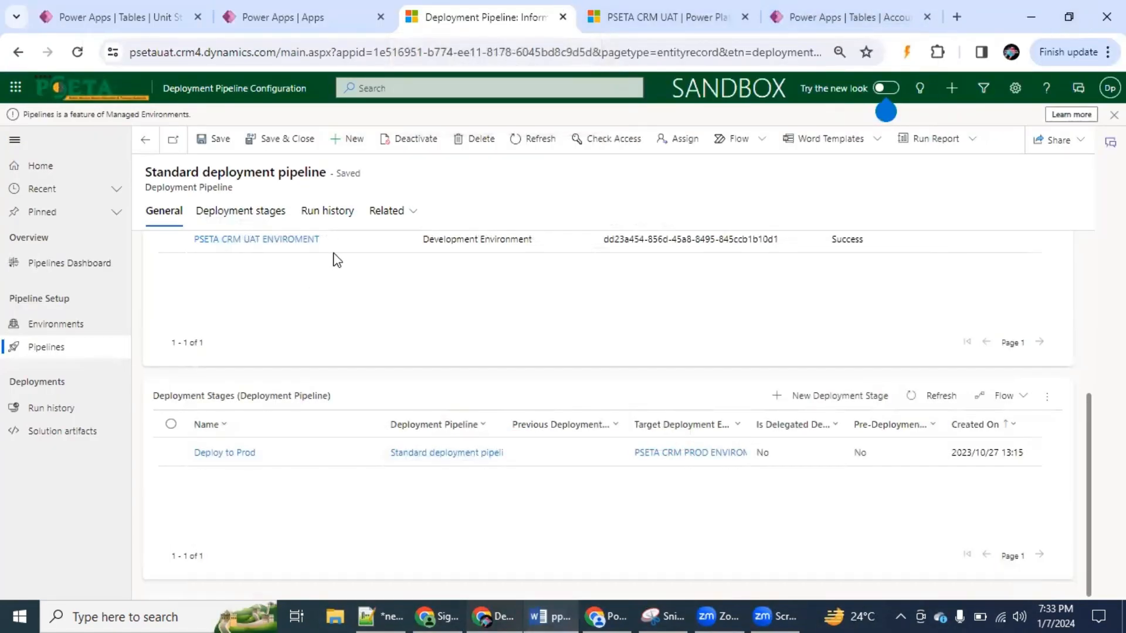
In Power Apps, open the Contract Entity solution in PSETA CRM UAT and show its Pipelines page with Standard deployment pipeline chosen
click(306, 23)
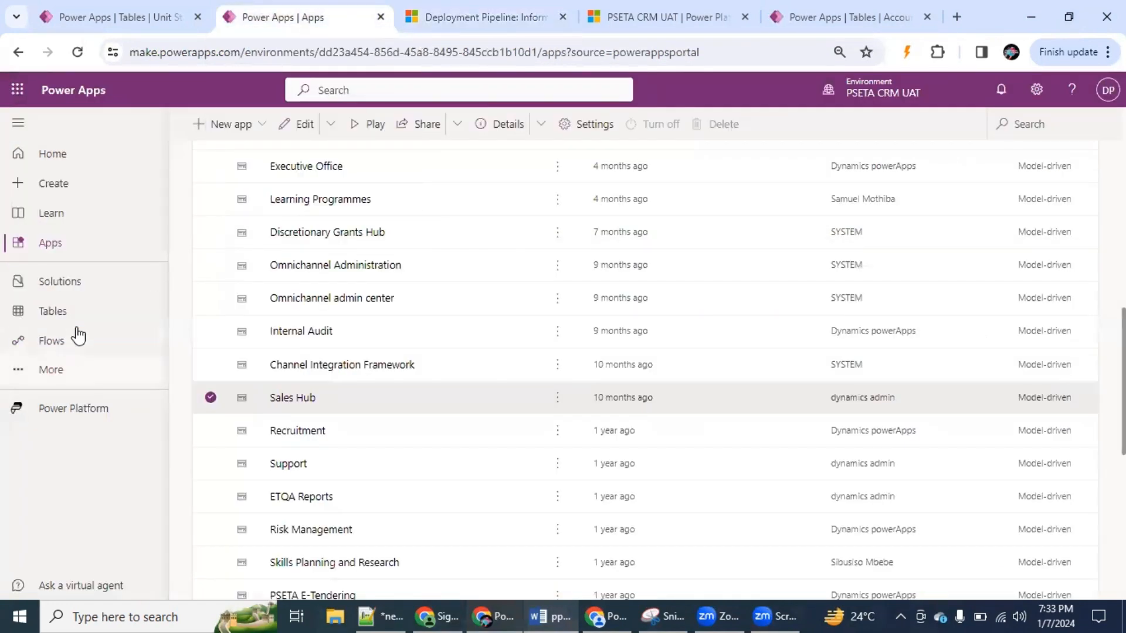
click(84, 285)
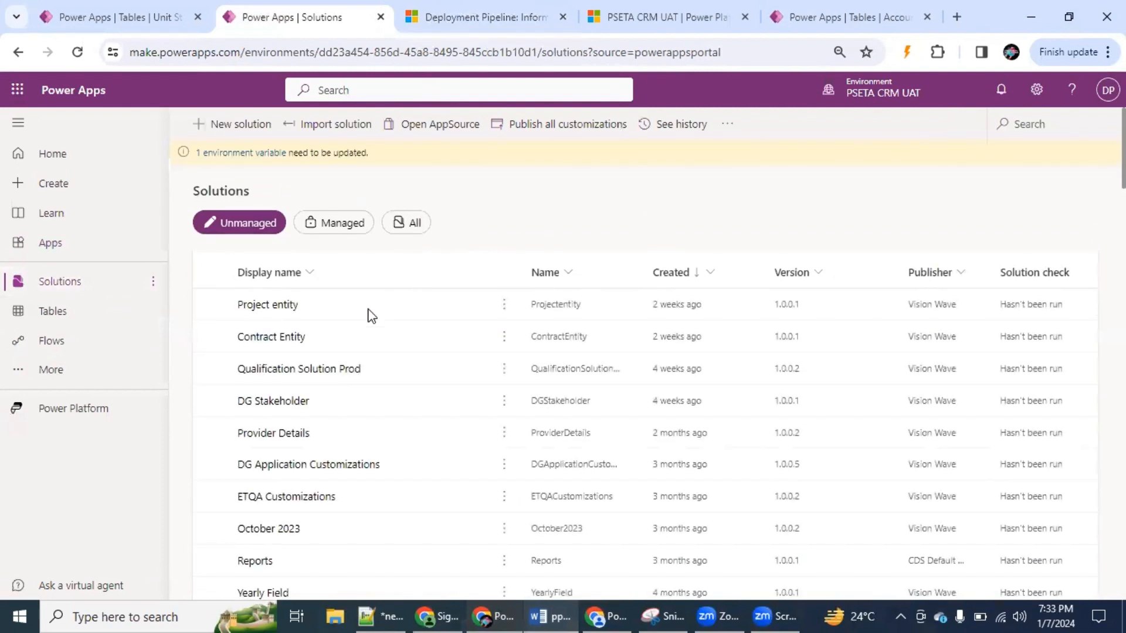
click(288, 338)
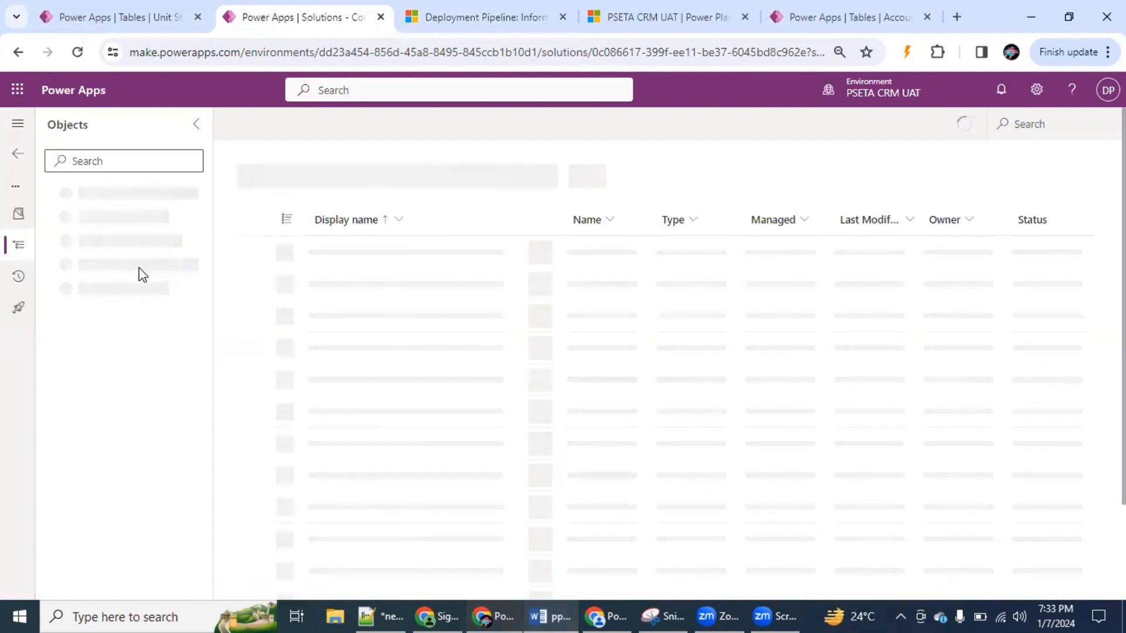
click(19, 314)
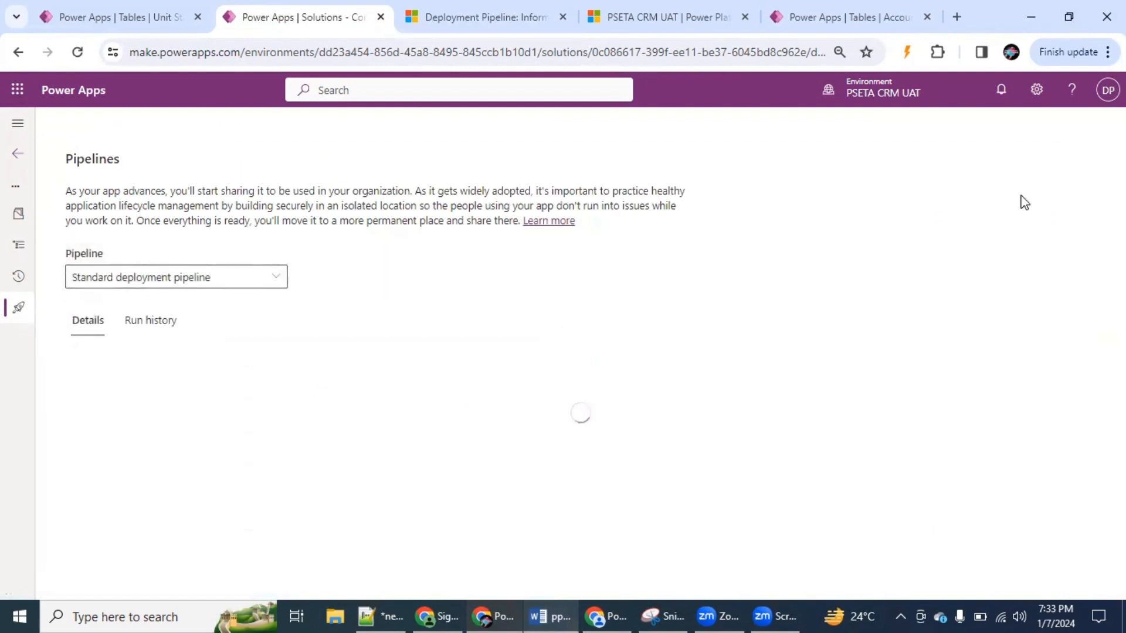
click(273, 282)
click(181, 312)
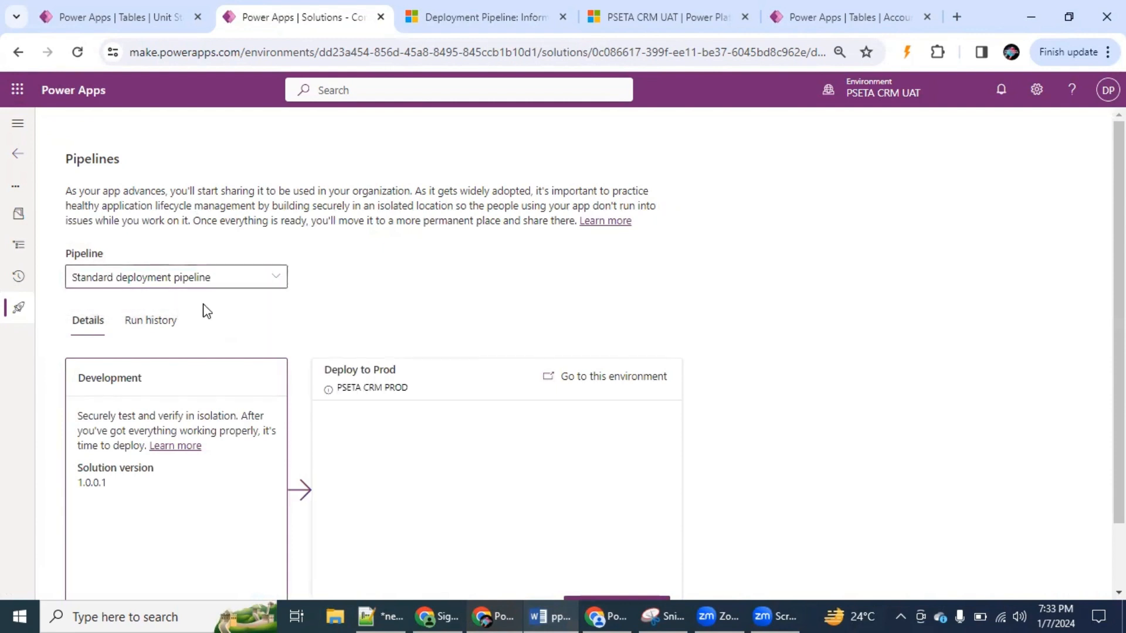
Check the list of active pipelines in Deployment Pipeline Configuration, and return to the Contract Entity solution's Pipelines page in Power Apps
click(478, 18)
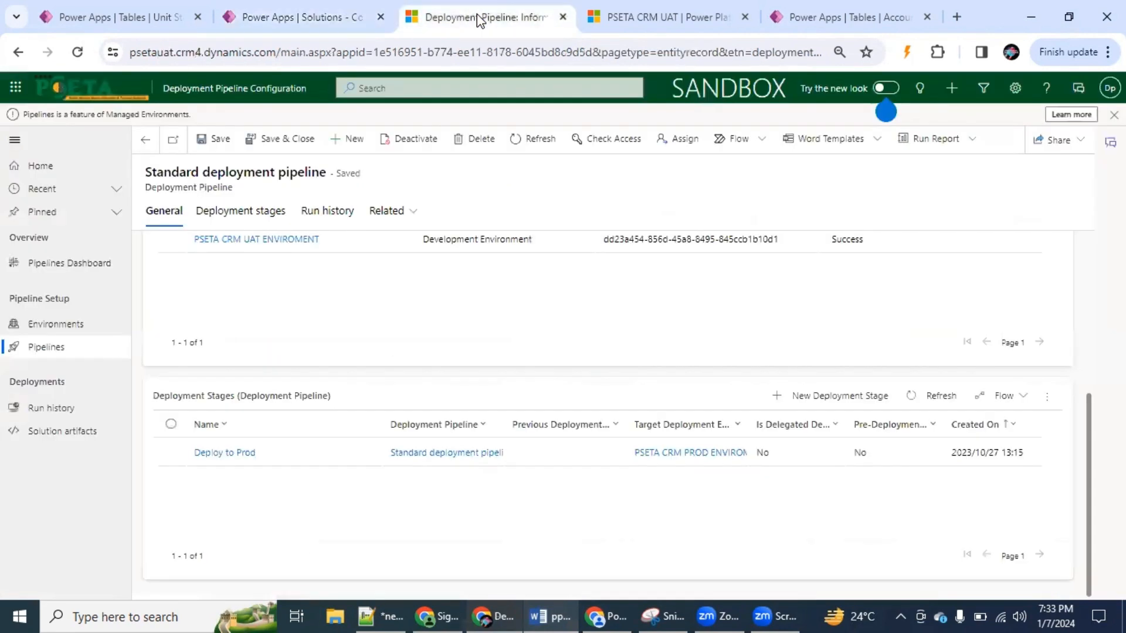
click(39, 348)
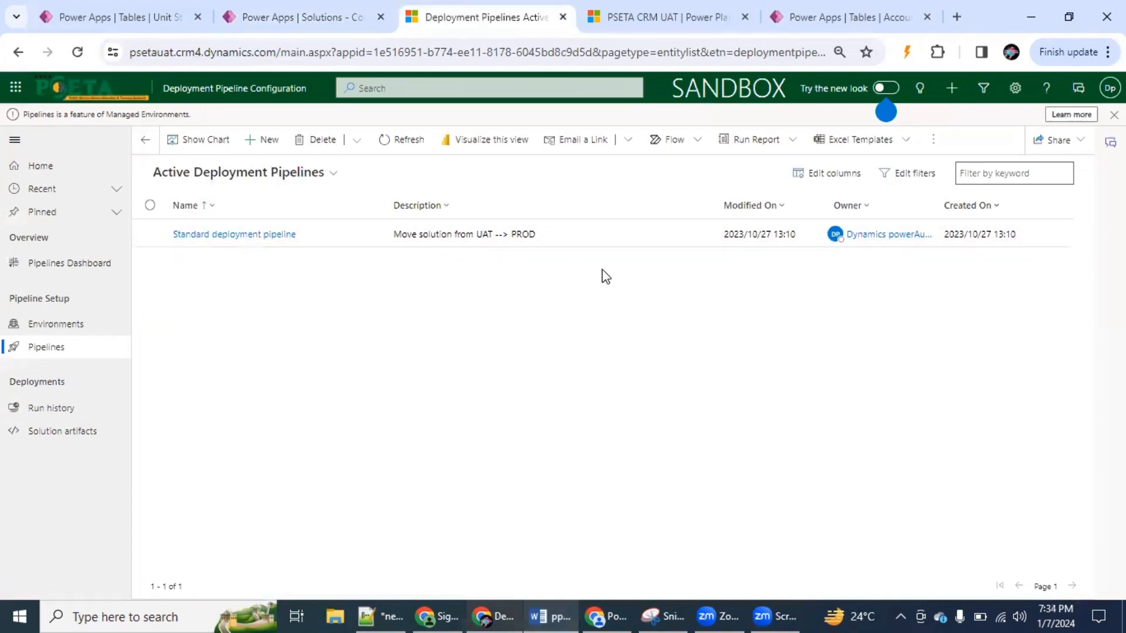
click(322, 22)
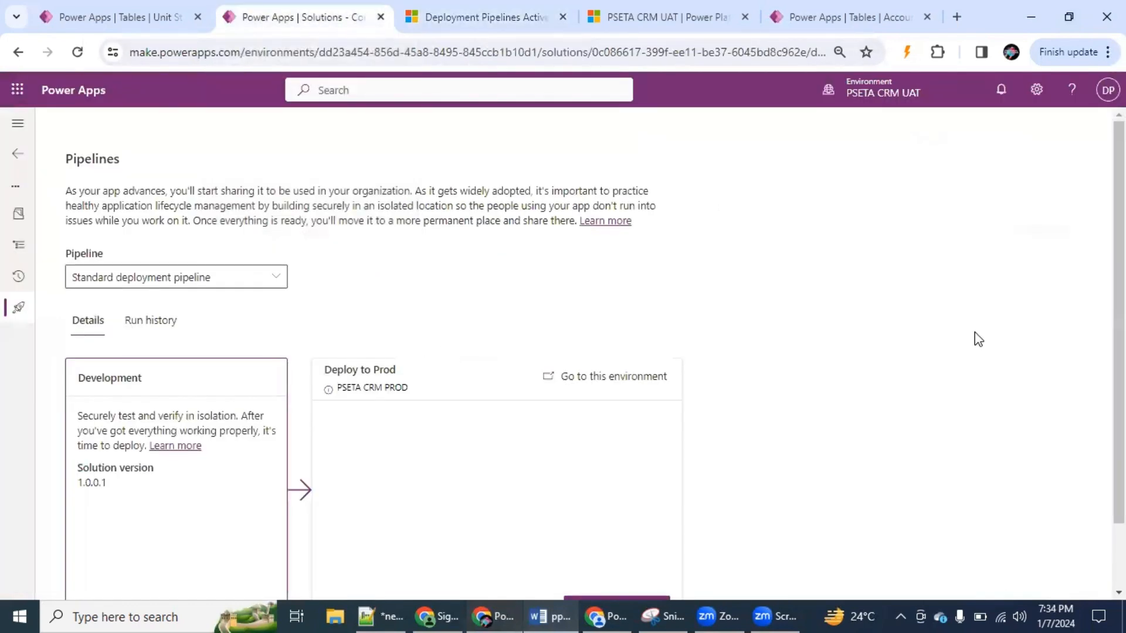
Review the pipelines available to the Contract Entity solution, the run history, and the details of the Deploy to Prod stage
scroll(523, 191, down, 1)
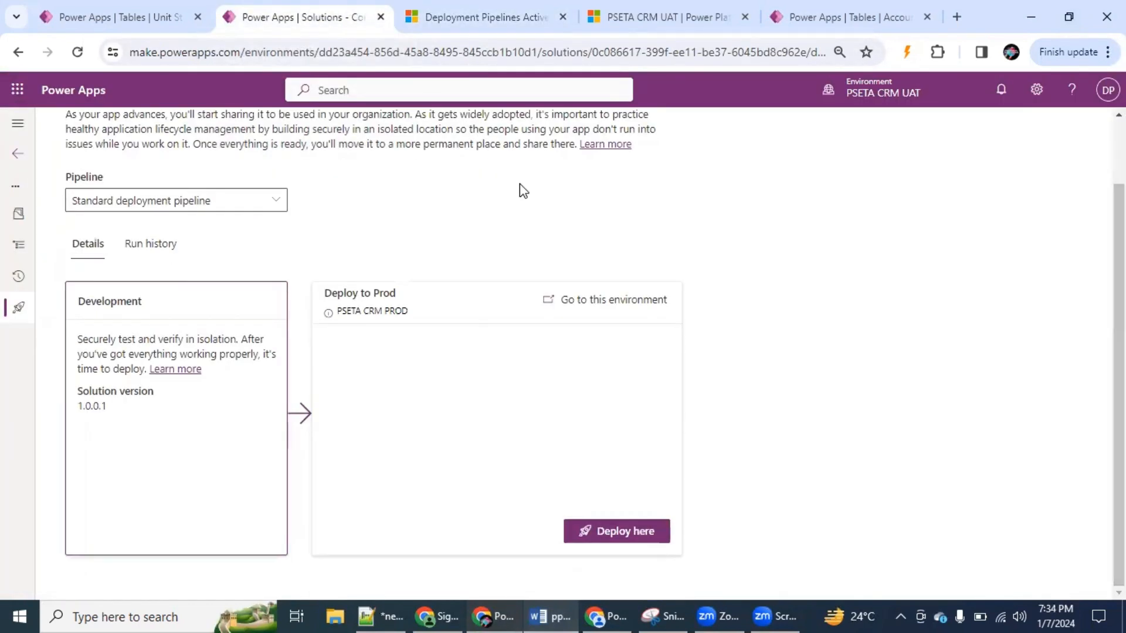
click(275, 206)
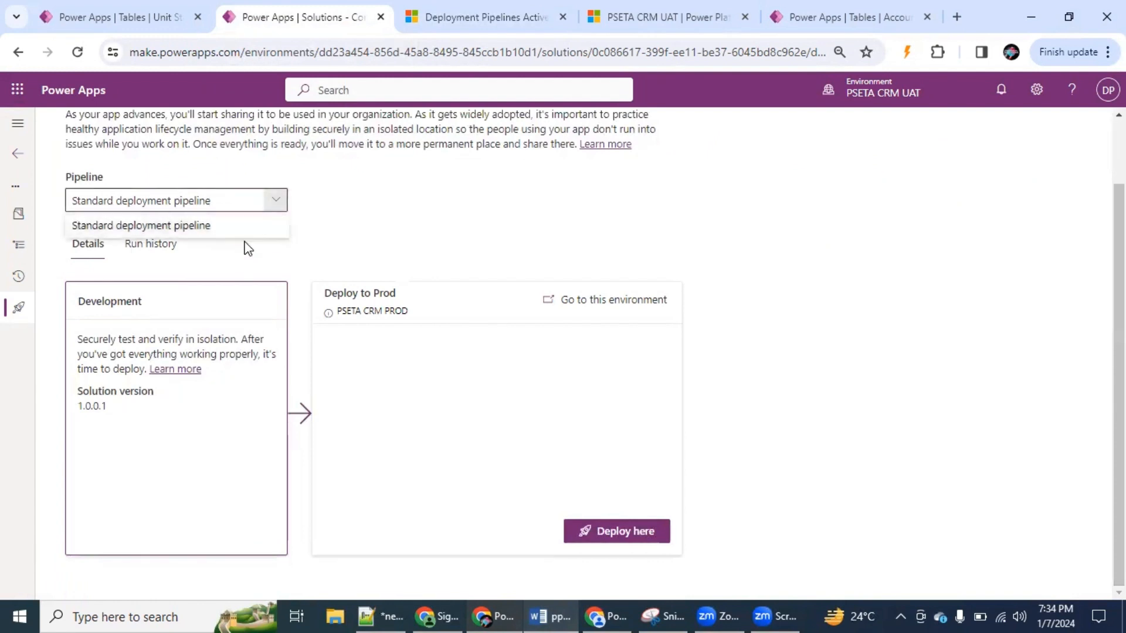
click(332, 216)
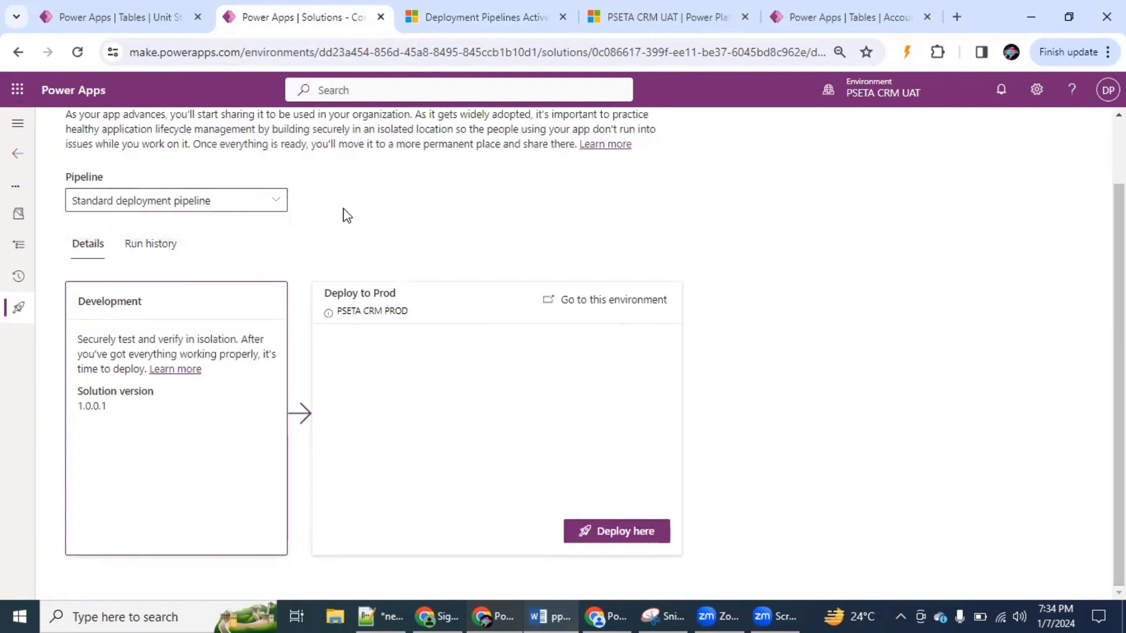
click(158, 244)
click(85, 323)
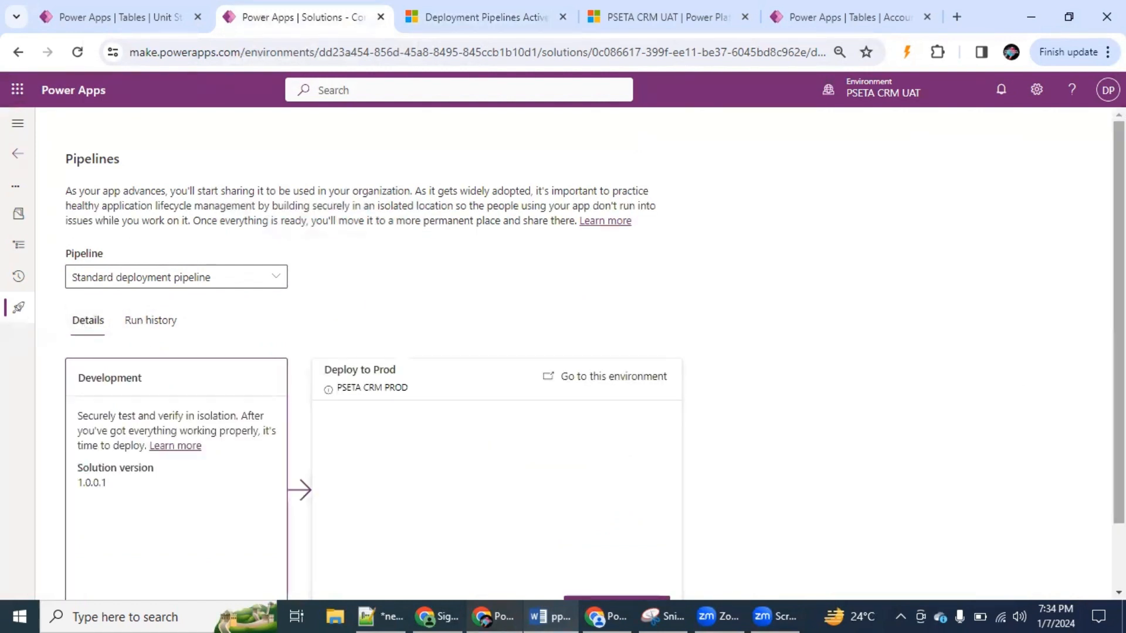
scroll(525, 339, down, 2)
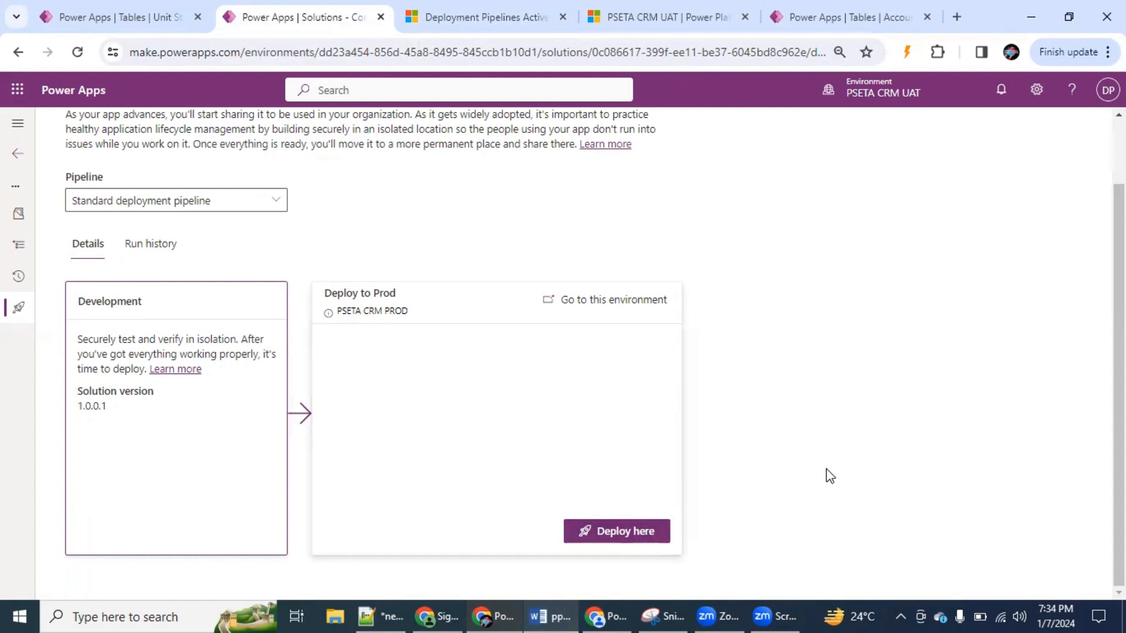
Switch to the Word guide, dismiss the Google Drive notification, and read the final instructions on validating and deploying a solution
click(556, 613)
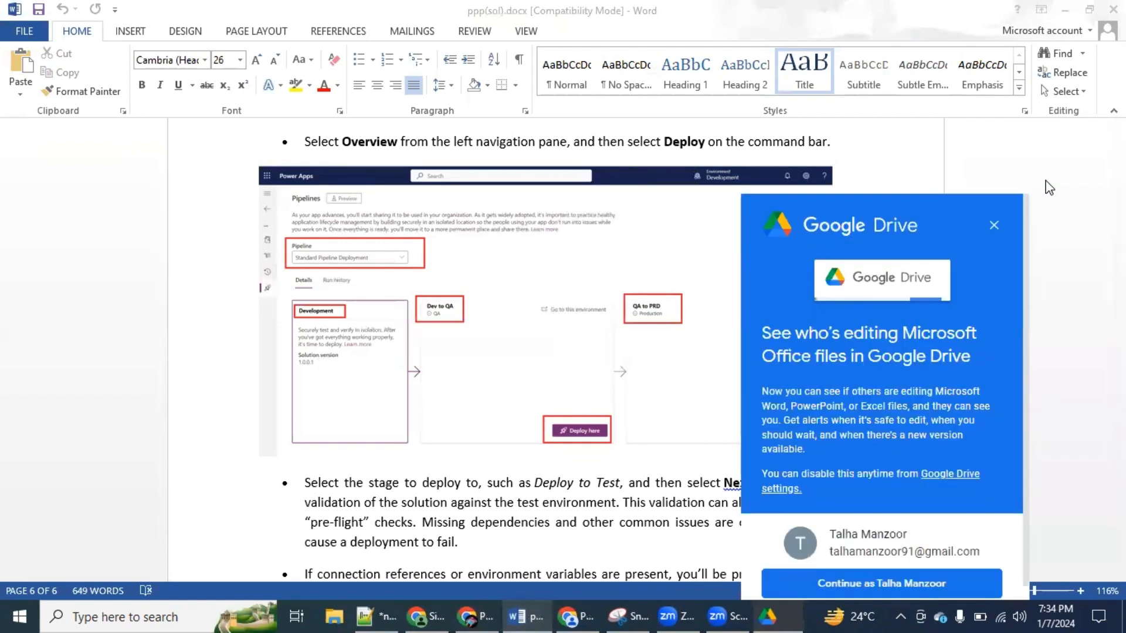
click(995, 226)
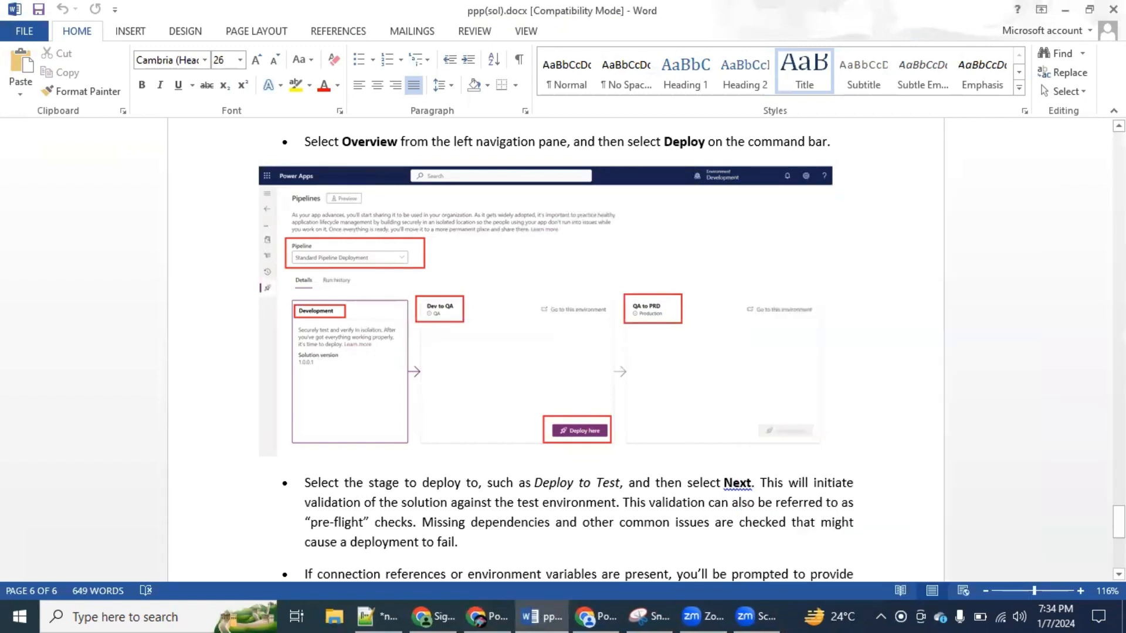
drag(1119, 522, 1119, 548)
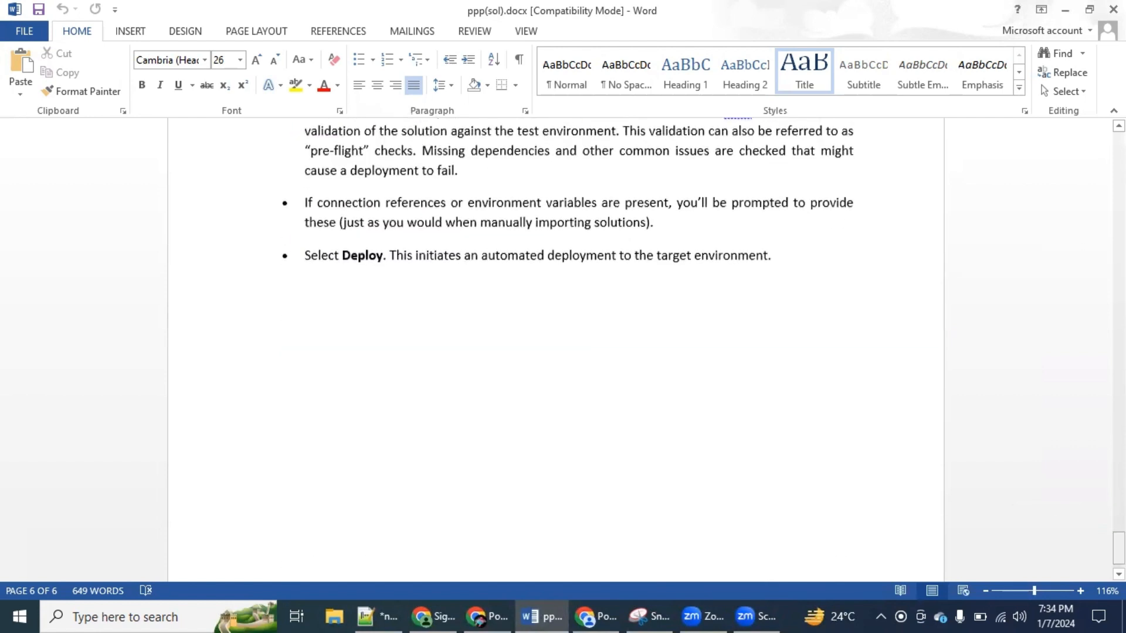